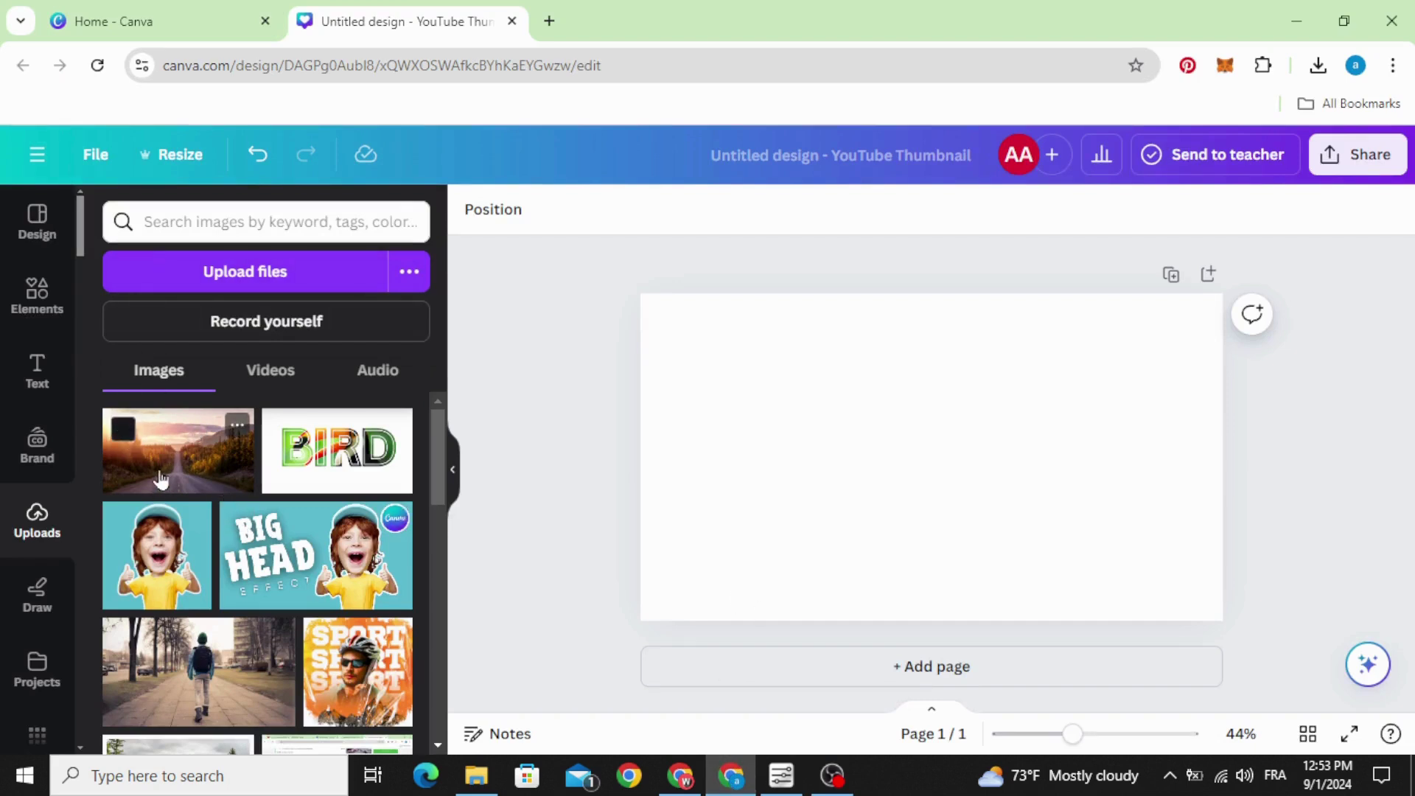
- Drop the sunset road photo from Uploads onto the thumbnail and enlarge it to cover the page
{"action": "left_click_drag", "start_coordinate": [161, 480], "coordinate": [973, 436]}
{"action": "left_click_drag", "start_coordinate": [830, 524], "coordinate": [637, 621]}
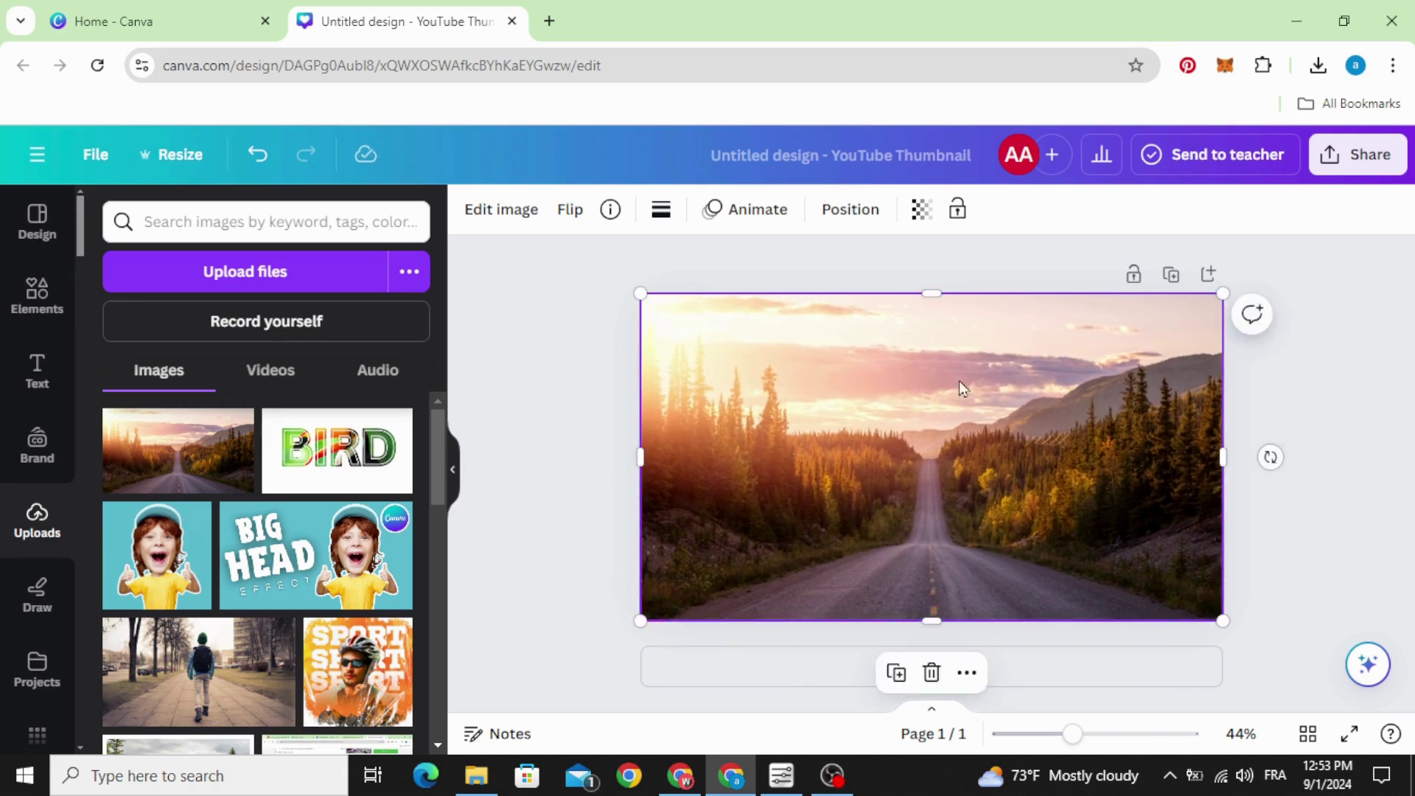
- Search Elements for 'gradient liquid', filter to Graphics, and find the orange wave graphic
{"action": "left_click", "coordinate": [623, 411]}
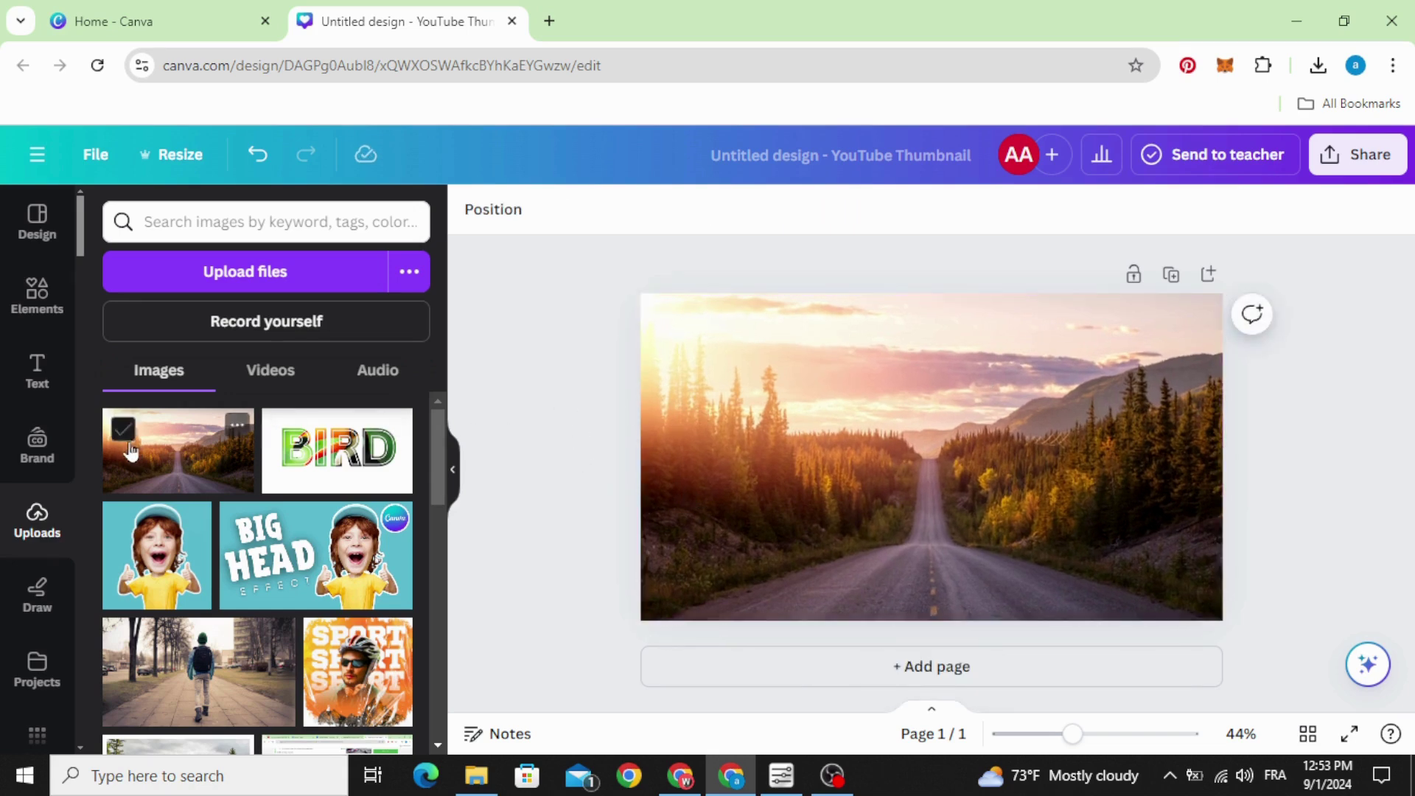
{"action": "left_click", "coordinate": [30, 295]}
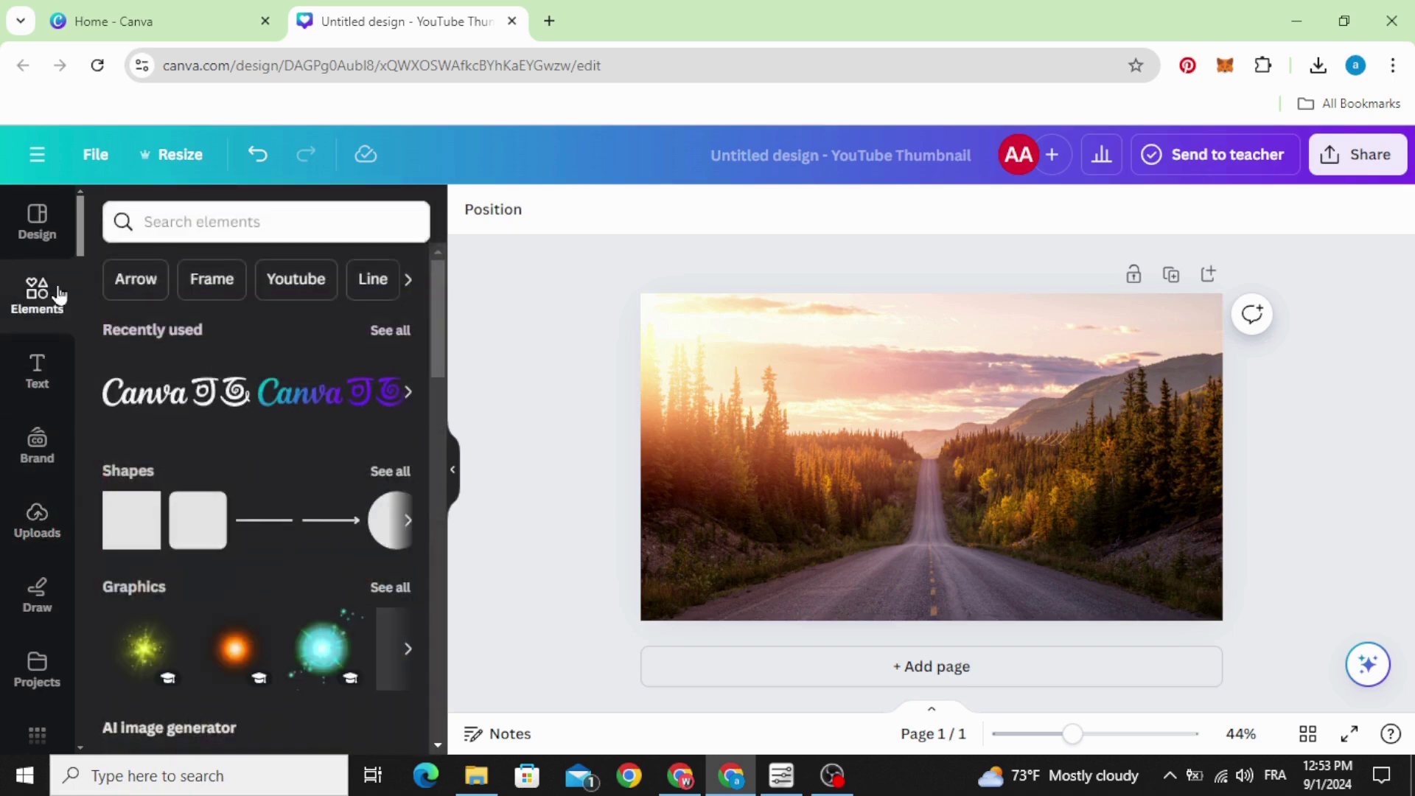
{"action": "left_click", "coordinate": [216, 234]}
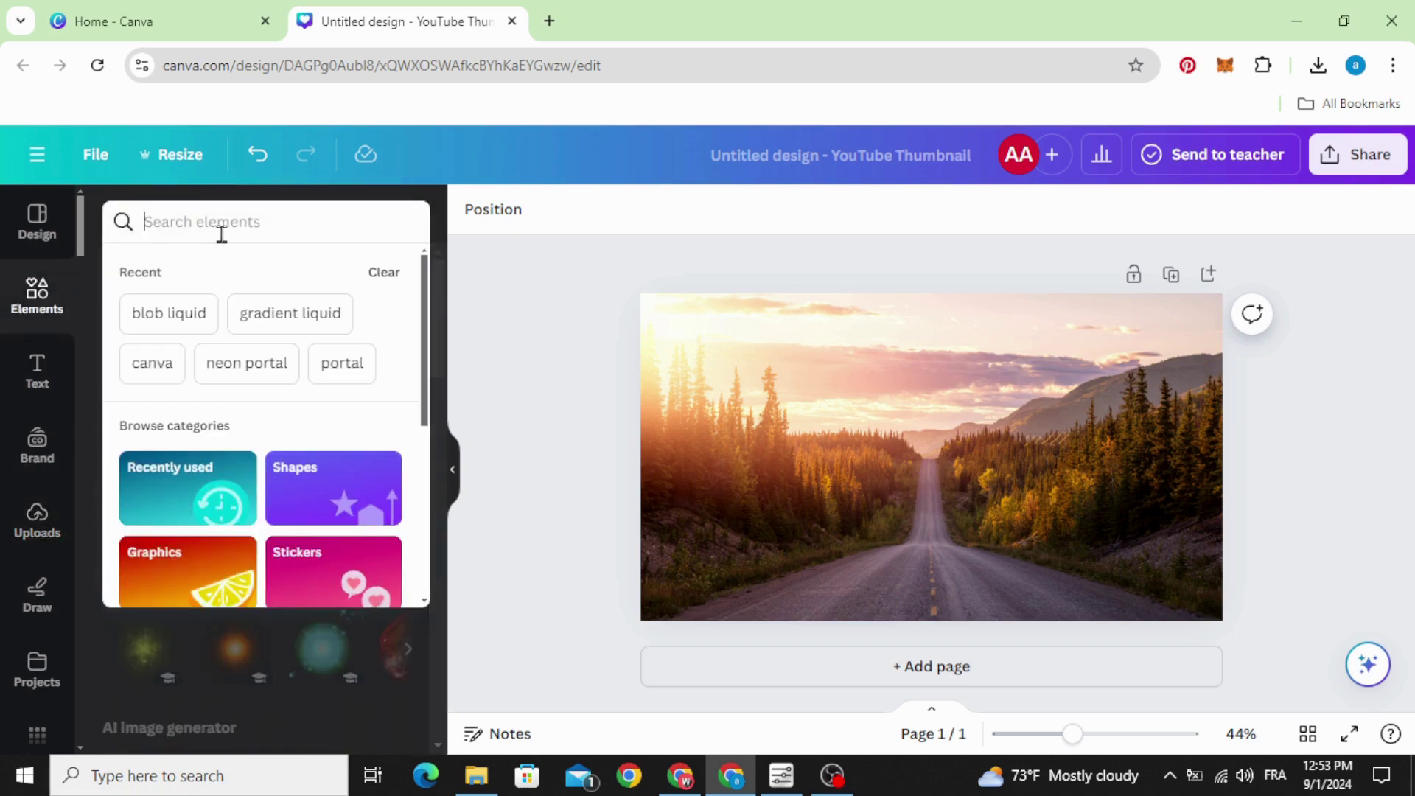
{"action": "type", "text": "gradient liq"}
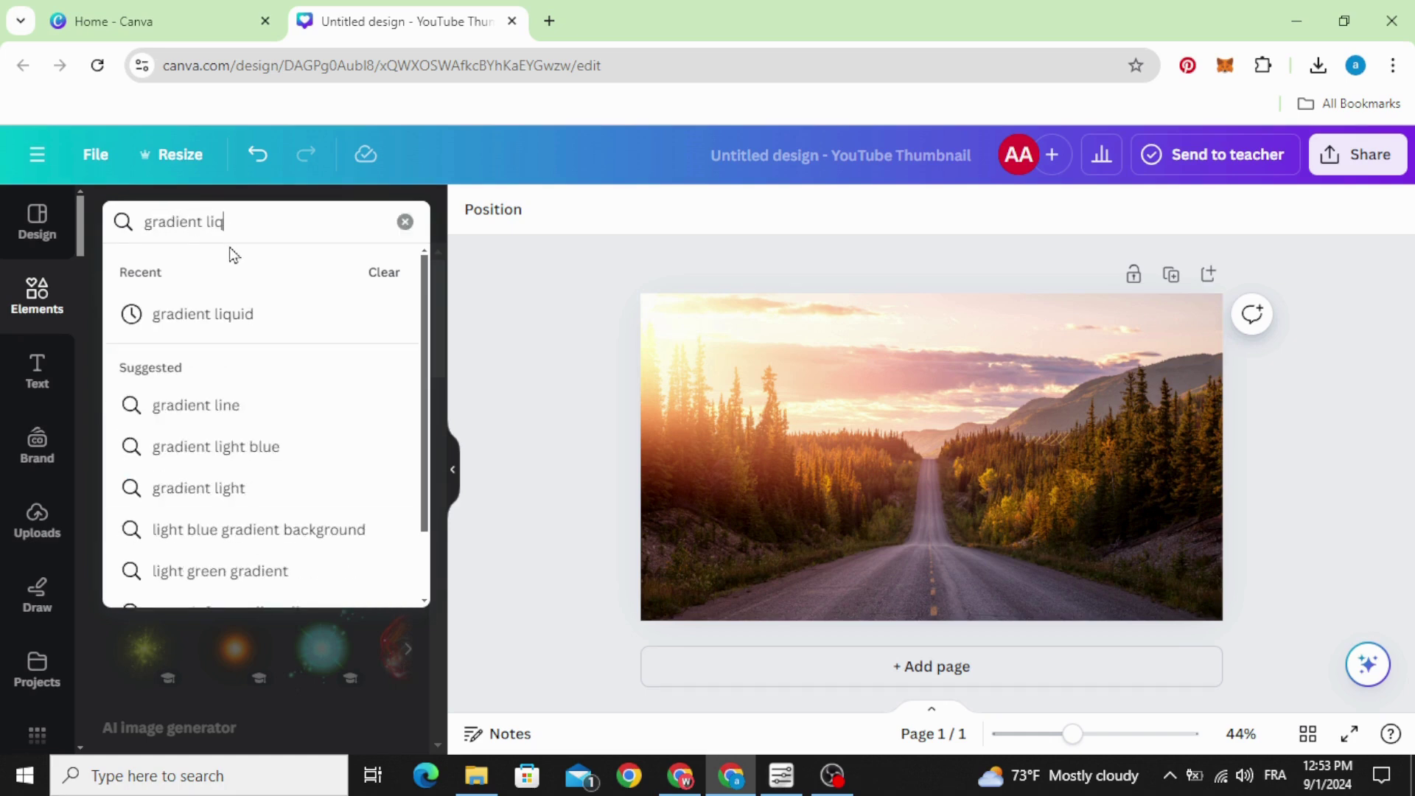
{"action": "left_click", "coordinate": [275, 315]}
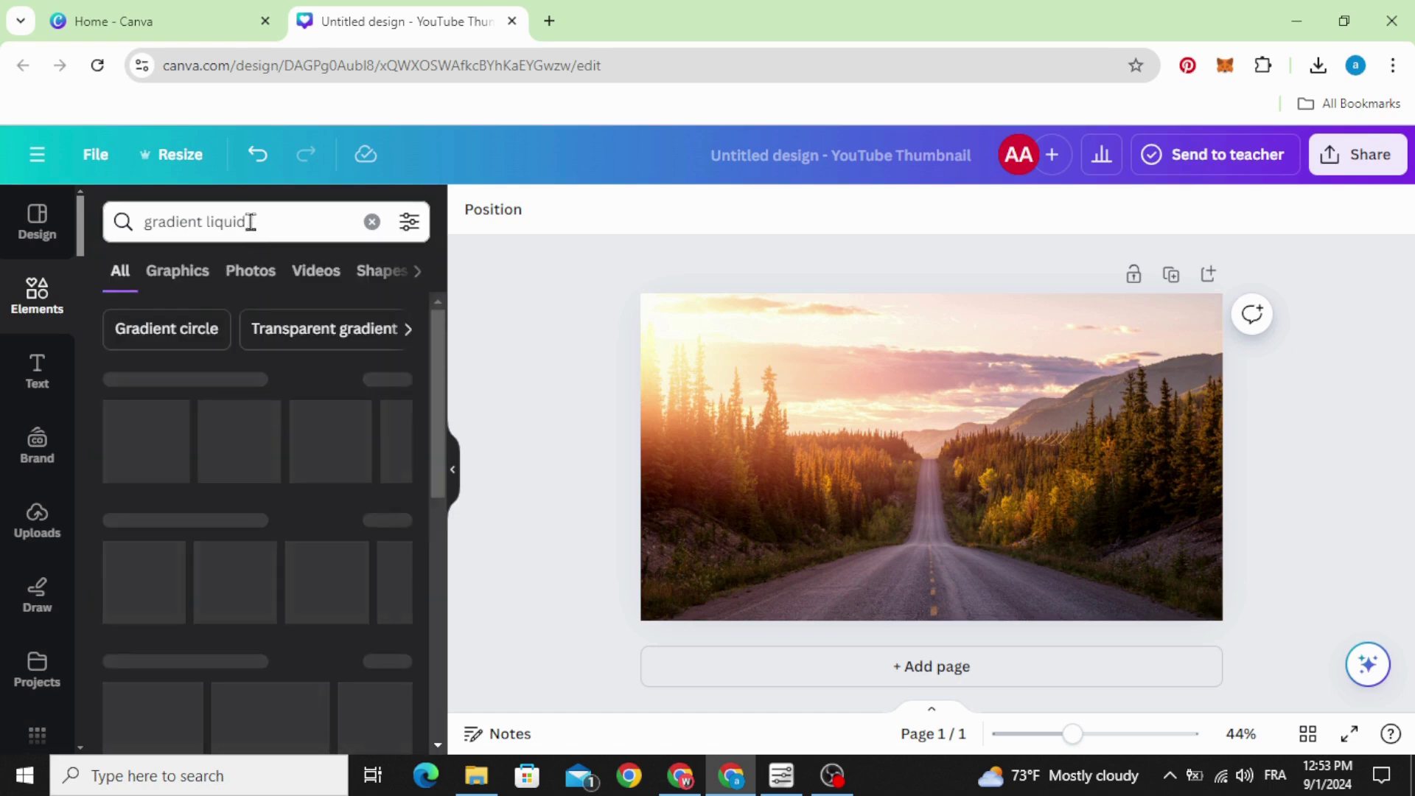
{"action": "left_click", "coordinate": [179, 276]}
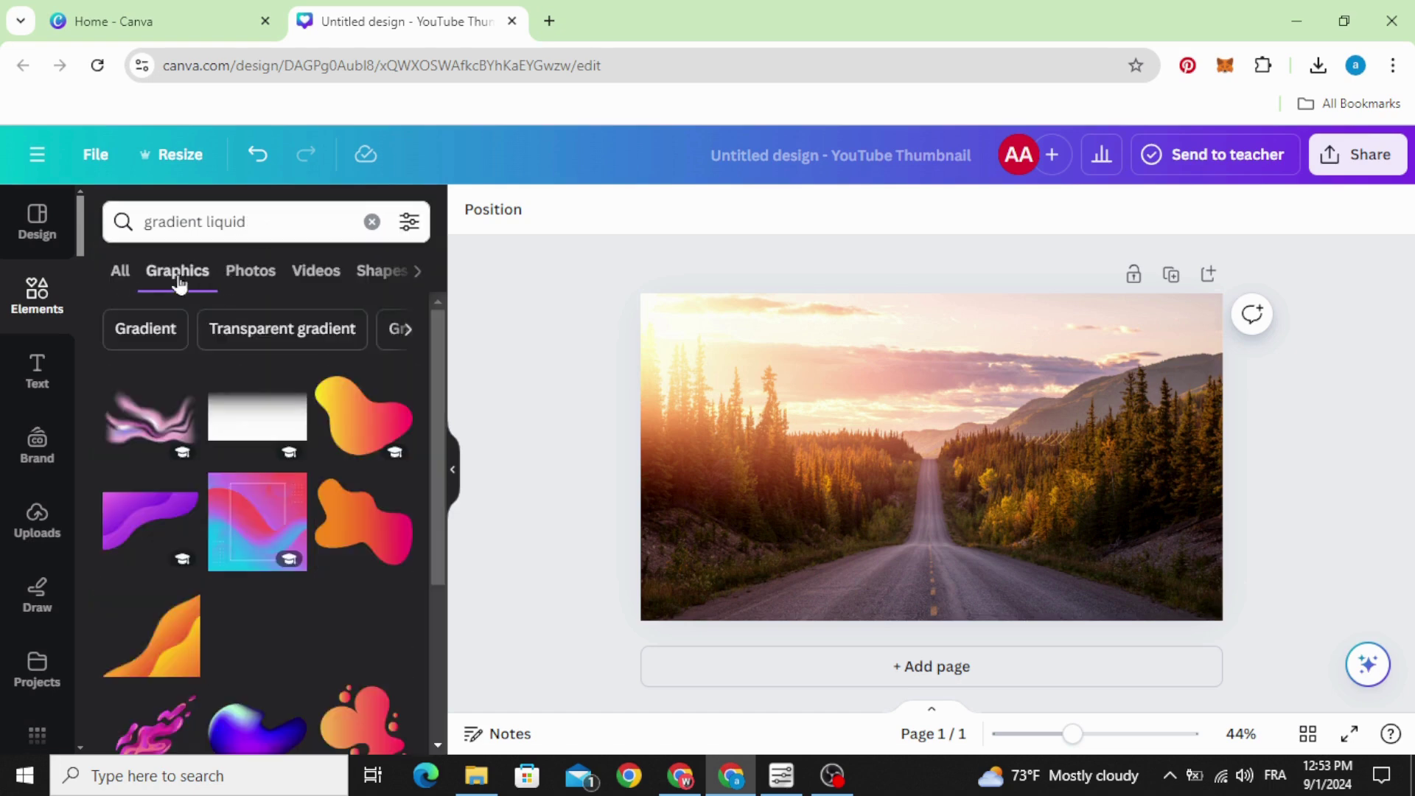
{"action": "scroll", "coordinate": [107, 451], "scroll_direction": "down", "scroll_amount": 3}
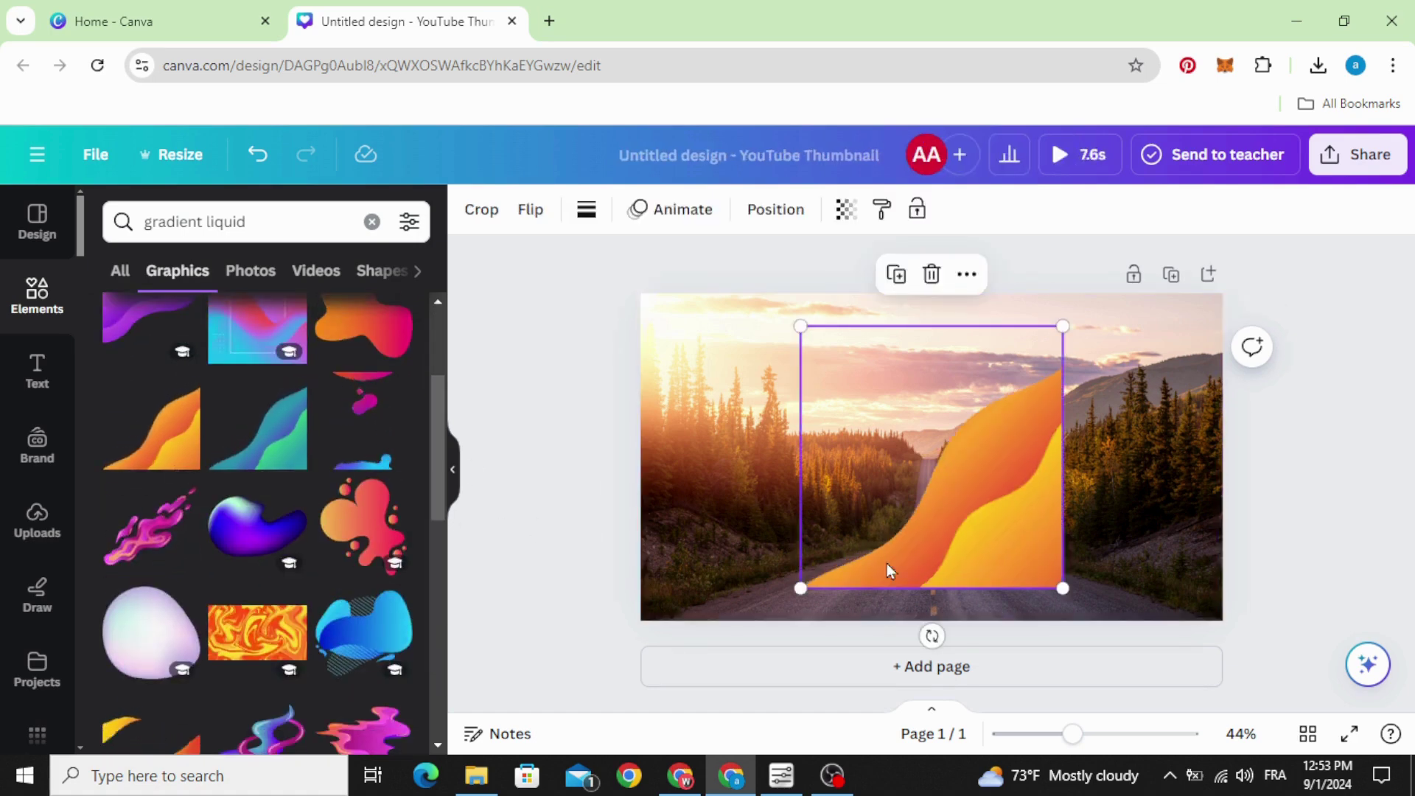
- Rotate the orange wave to 45°, widen it across the photo's full width, and recentre it
{"action": "left_click_drag", "start_coordinate": [932, 634], "coordinate": [779, 562]}
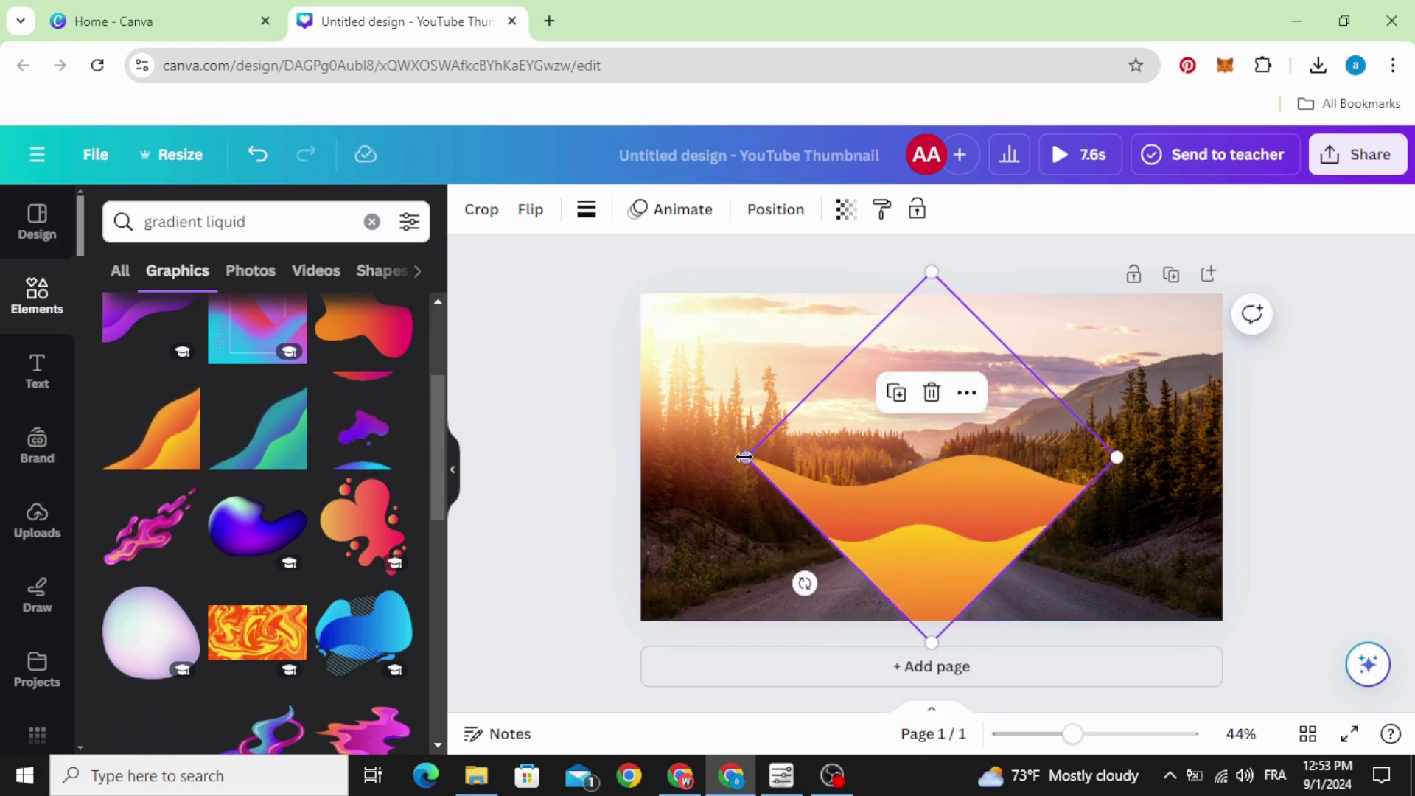
{"action": "left_click_drag", "start_coordinate": [746, 456], "coordinate": [608, 457]}
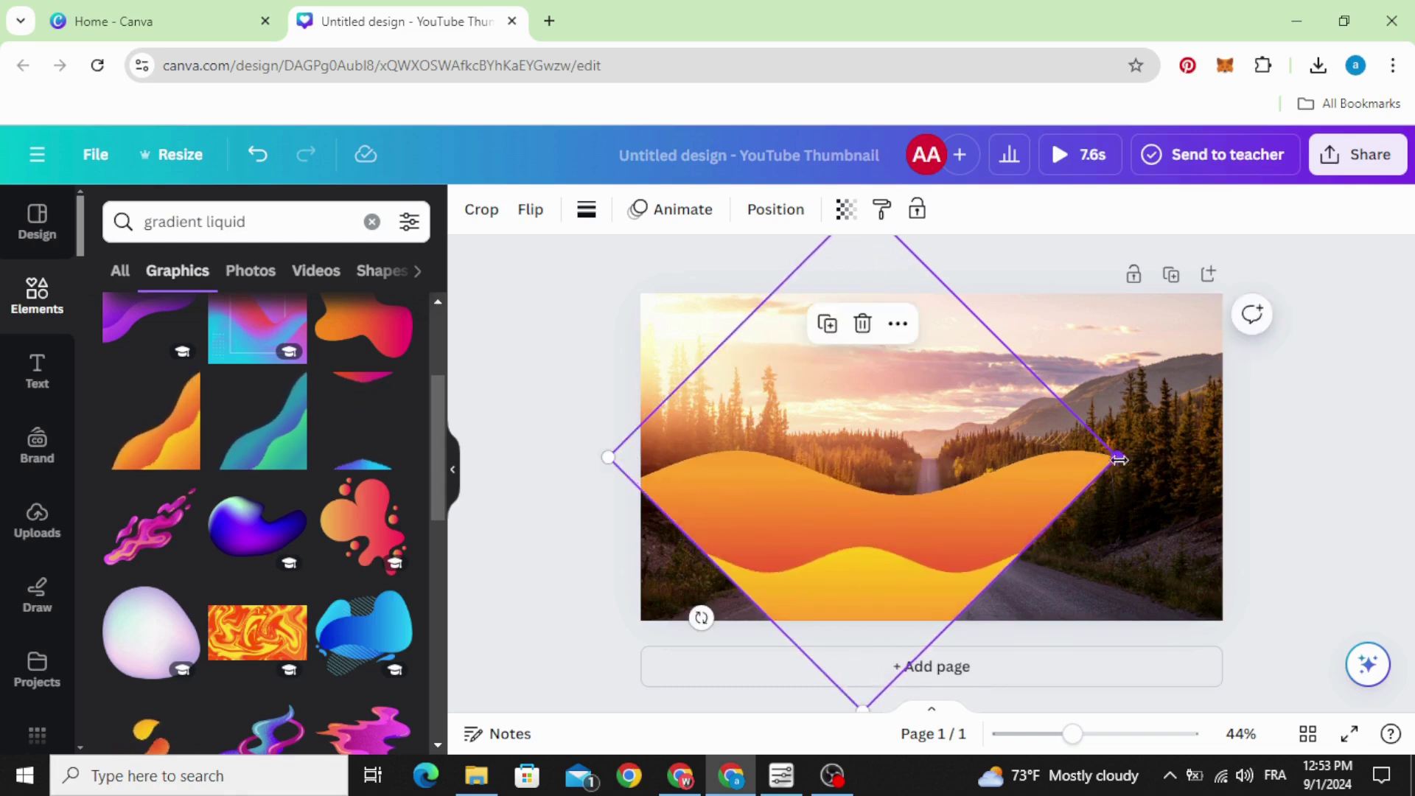
{"action": "left_click_drag", "start_coordinate": [1119, 458], "coordinate": [1222, 462]}
{"action": "left_click_drag", "start_coordinate": [926, 590], "coordinate": [932, 540]}
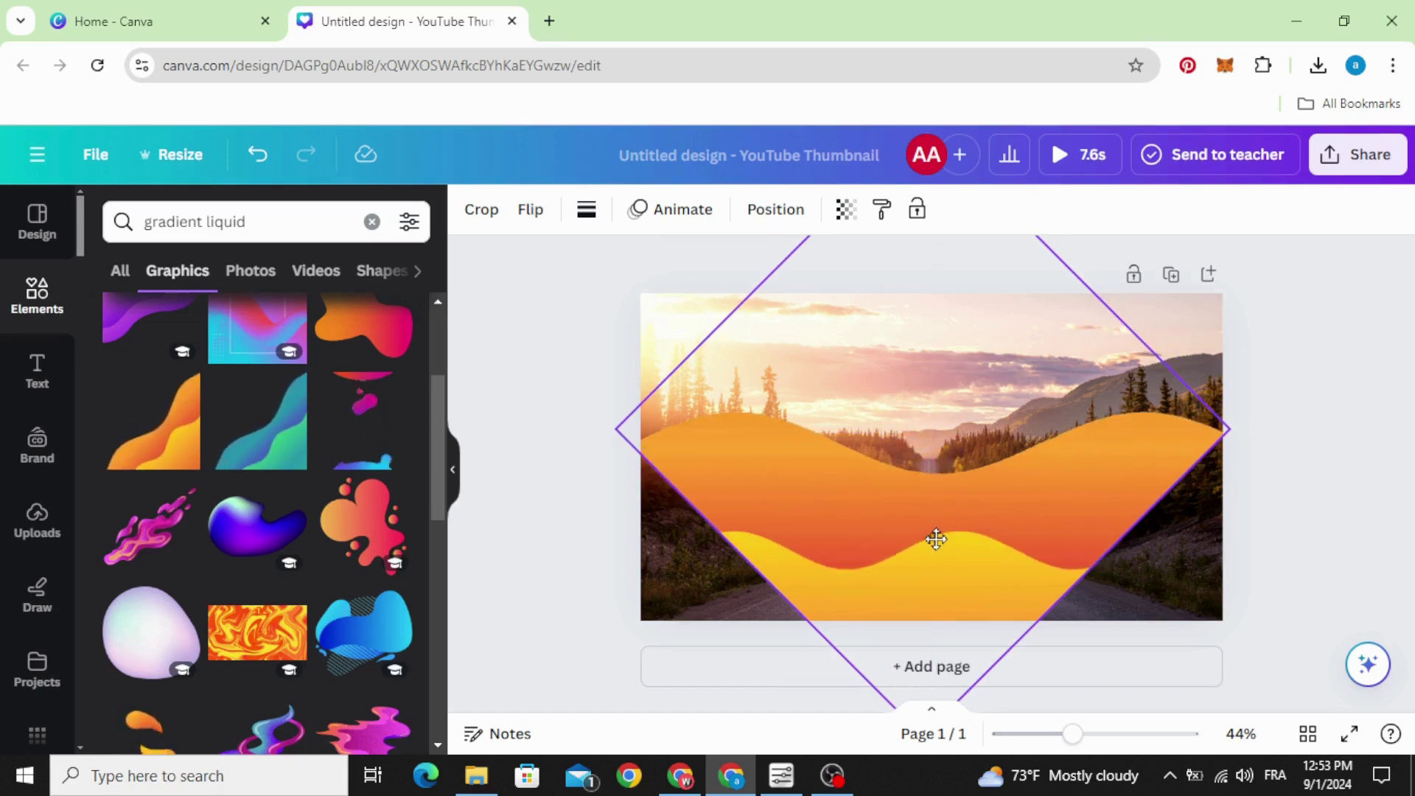
{"action": "left_click_drag", "start_coordinate": [615, 426], "coordinate": [480, 430]}
{"action": "left_click_drag", "start_coordinate": [822, 515], "coordinate": [929, 515]}
{"action": "left_click_drag", "start_coordinate": [583, 436], "coordinate": [531, 425]}
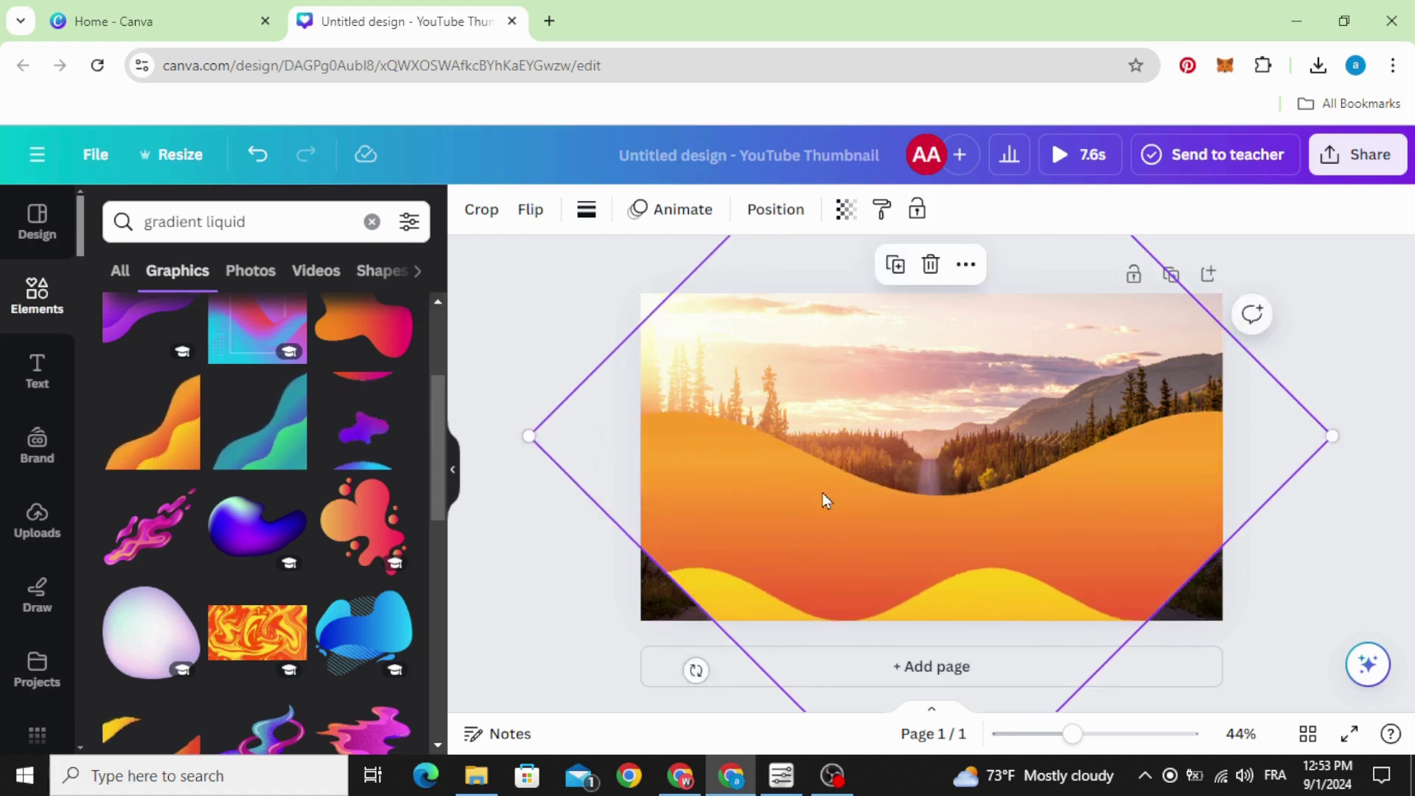
{"action": "left_click_drag", "start_coordinate": [820, 499], "coordinate": [818, 479]}
- Download the design as an MP4 video from the Share menu
{"action": "left_click", "coordinate": [1363, 154]}
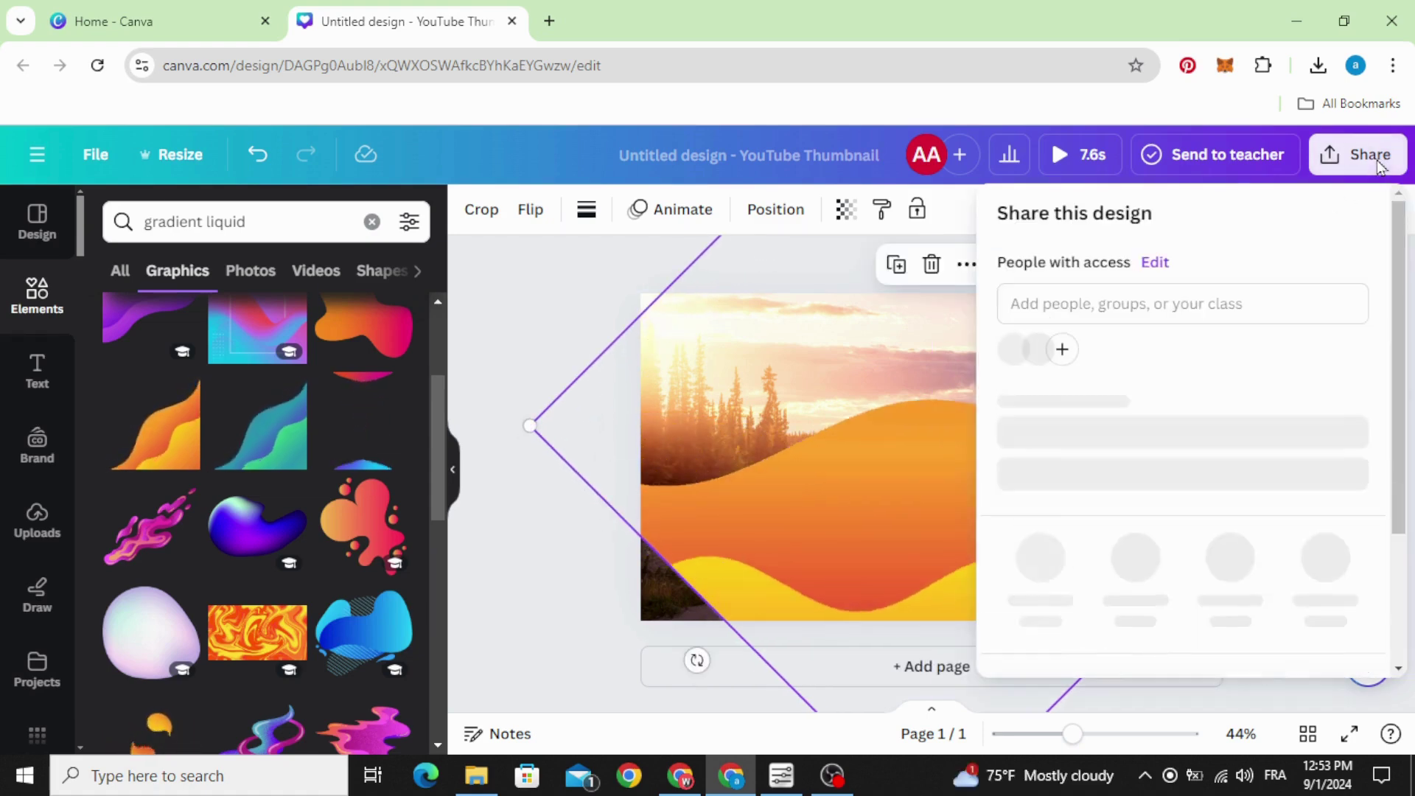
{"action": "scroll", "coordinate": [1234, 410], "scroll_direction": "down", "scroll_amount": 3}
{"action": "left_click", "coordinate": [1212, 516]}
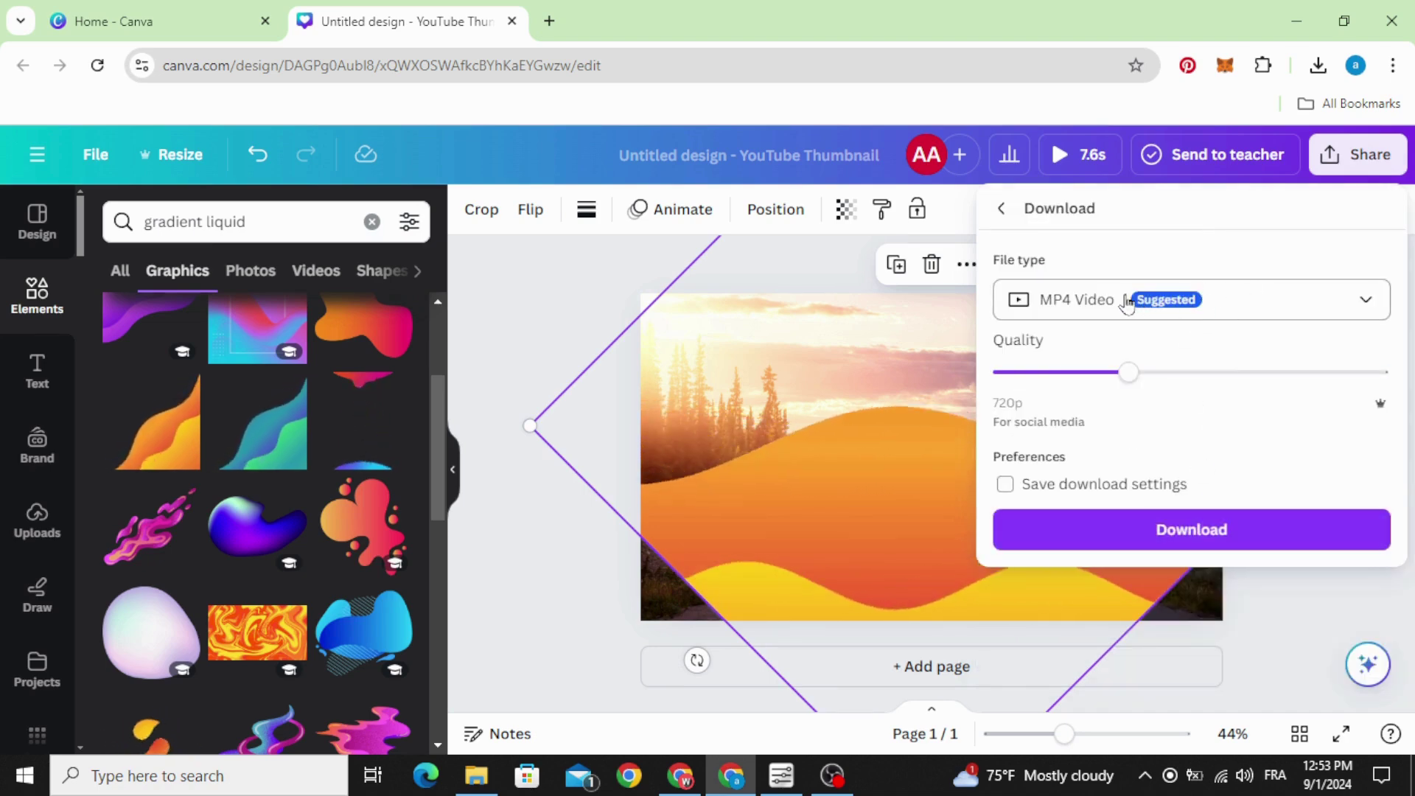
{"action": "left_click", "coordinate": [1213, 531]}
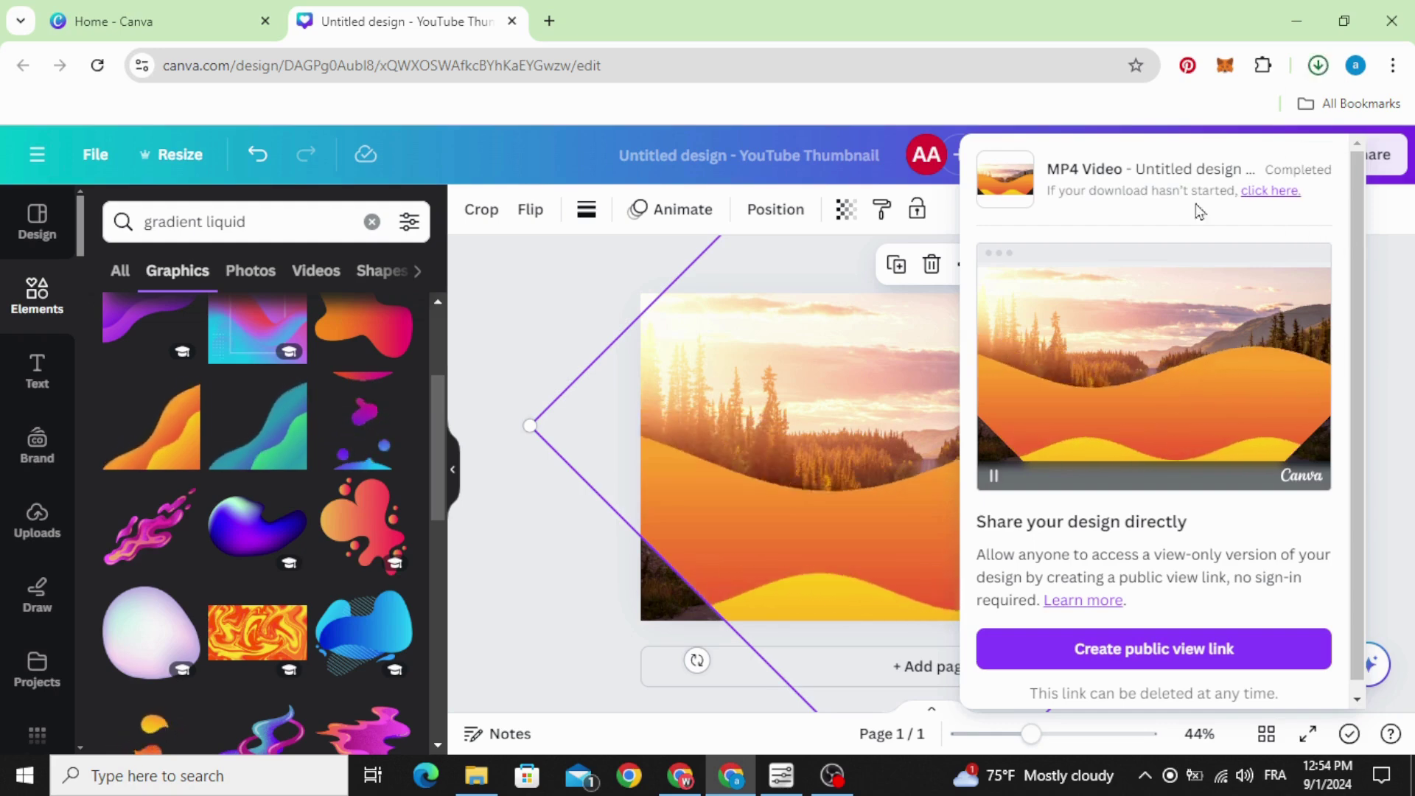
- Drag the downloaded 'Untitled design (13).mp4' from Chrome's downloads into Canva to upload it
{"action": "left_click", "coordinate": [1317, 66]}
{"action": "left_click", "coordinate": [1318, 65]}
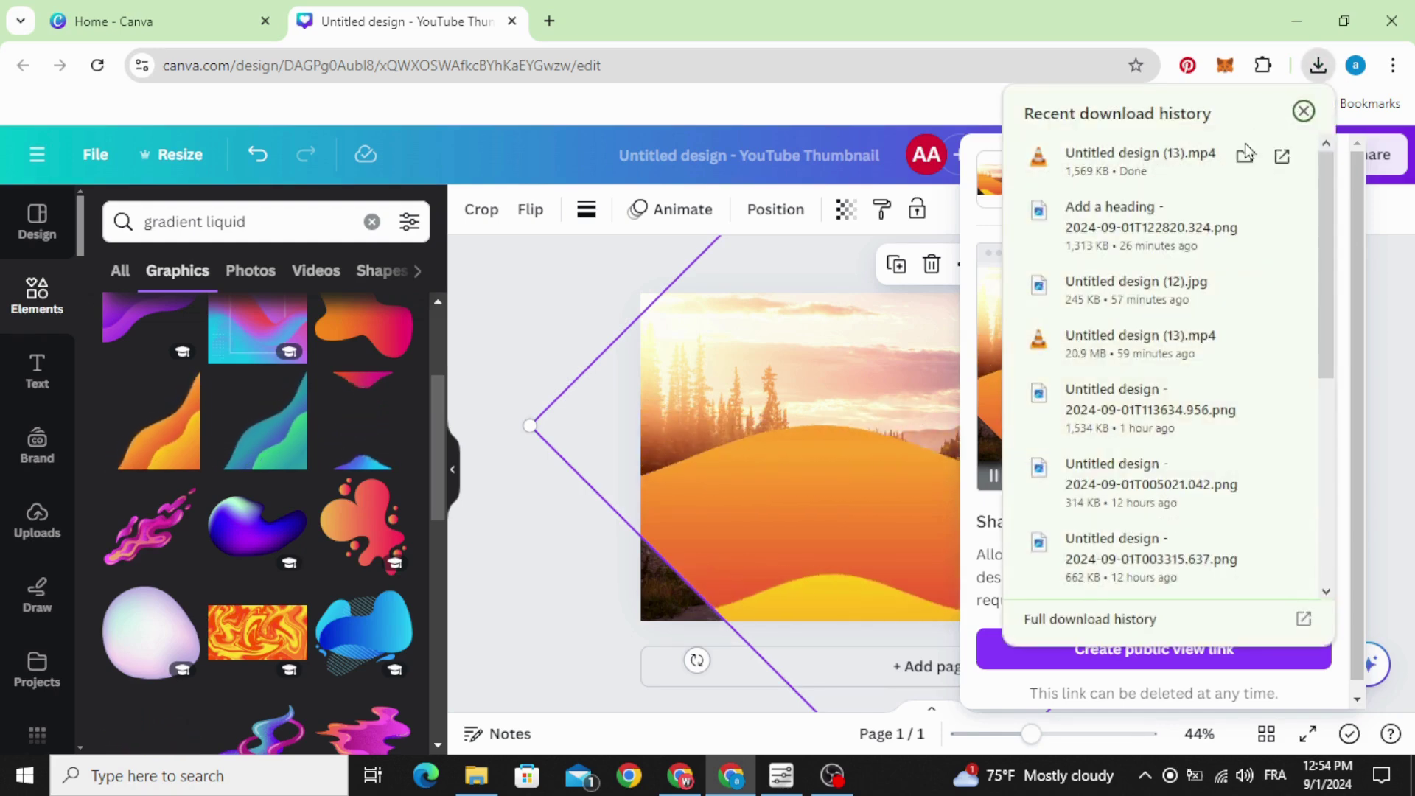
{"action": "left_click_drag", "start_coordinate": [1150, 159], "coordinate": [223, 584]}
- Delete the rotated diamond wave graphic so only the road photo remains
{"action": "left_click", "coordinate": [537, 330]}
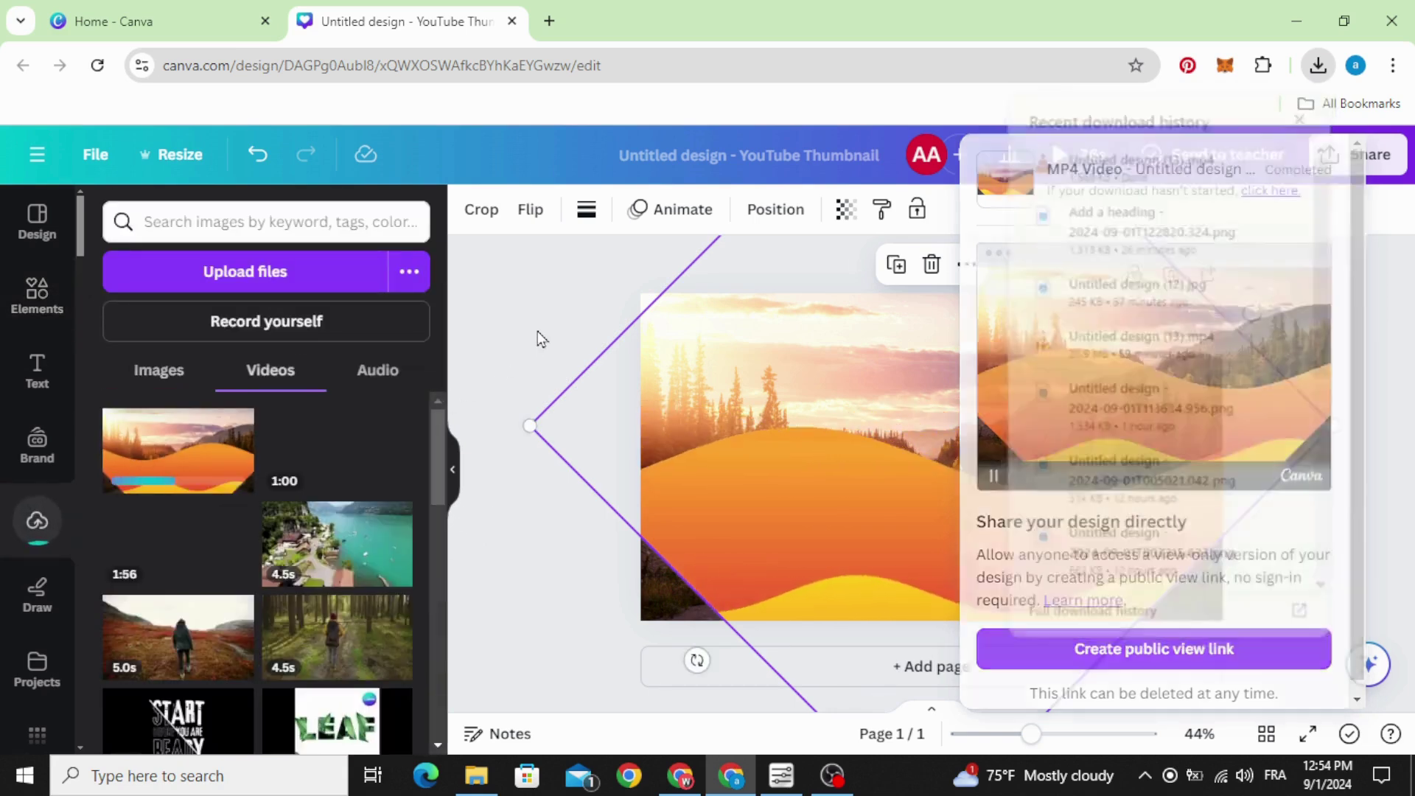
{"action": "left_click_drag", "start_coordinate": [863, 515], "coordinate": [868, 471]}
{"action": "left_click", "coordinate": [914, 264]}
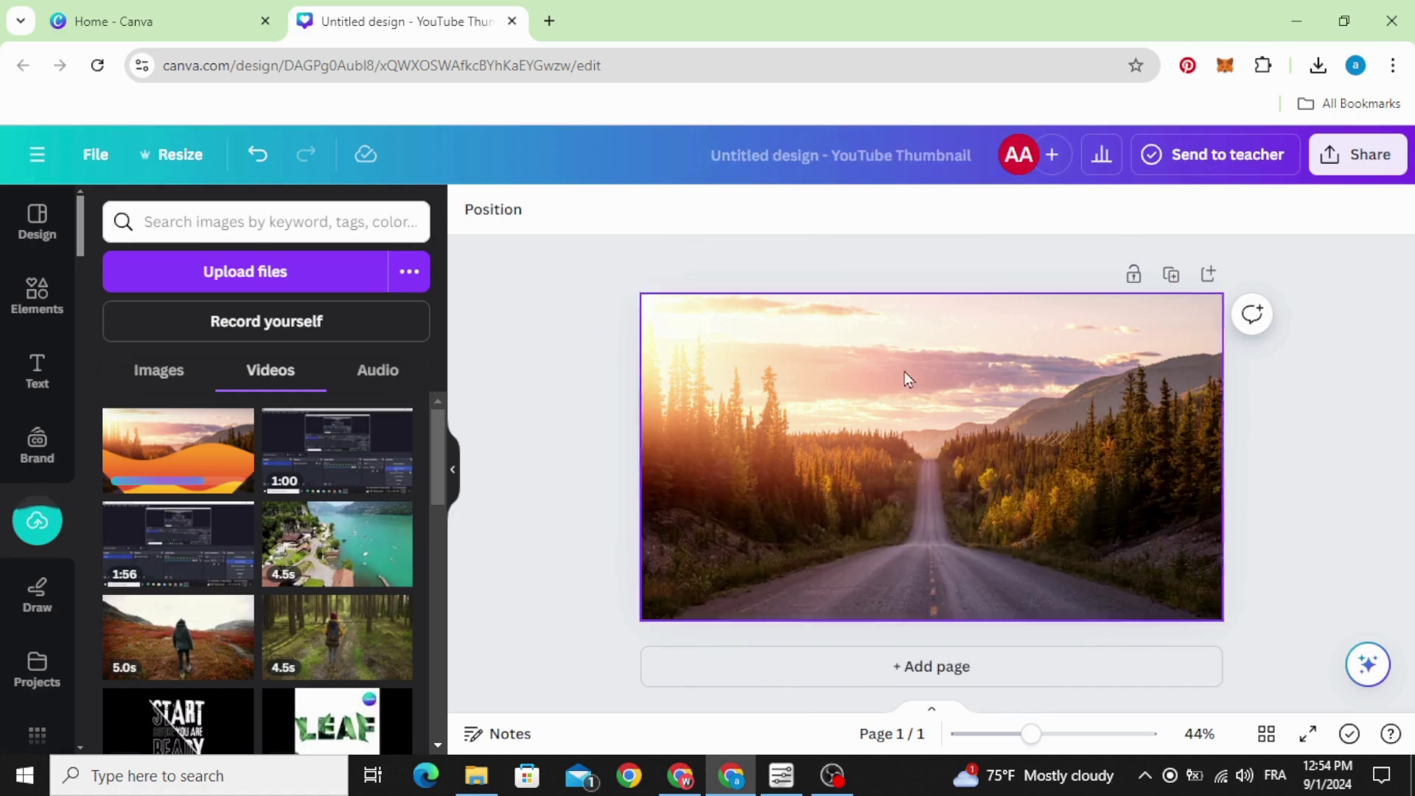
{"action": "left_click", "coordinate": [38, 294]}
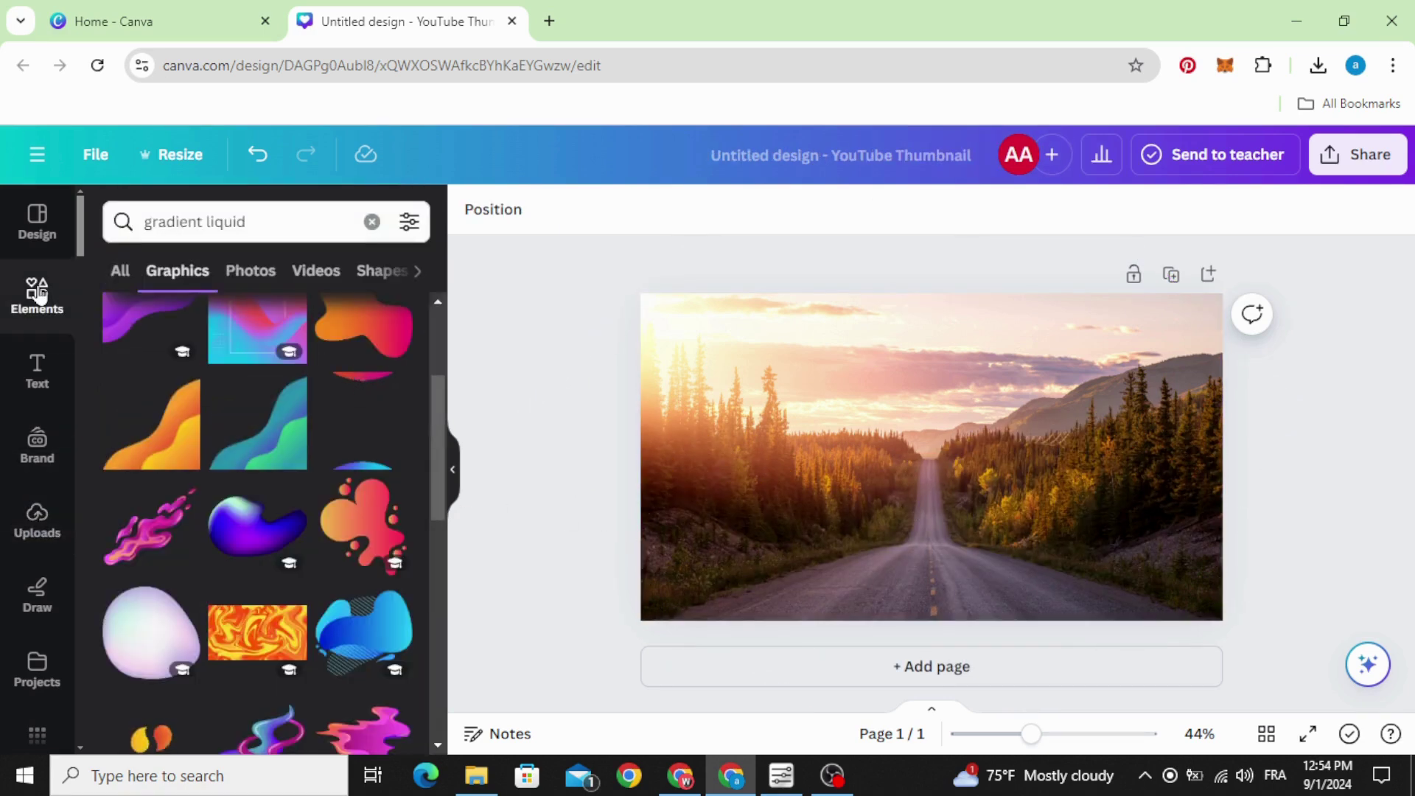
- Search Frames for 't' and place a letter-T frame on the left of the photo
{"action": "left_click", "coordinate": [372, 222]}
{"action": "scroll", "coordinate": [281, 458], "scroll_direction": "down", "scroll_amount": 10}
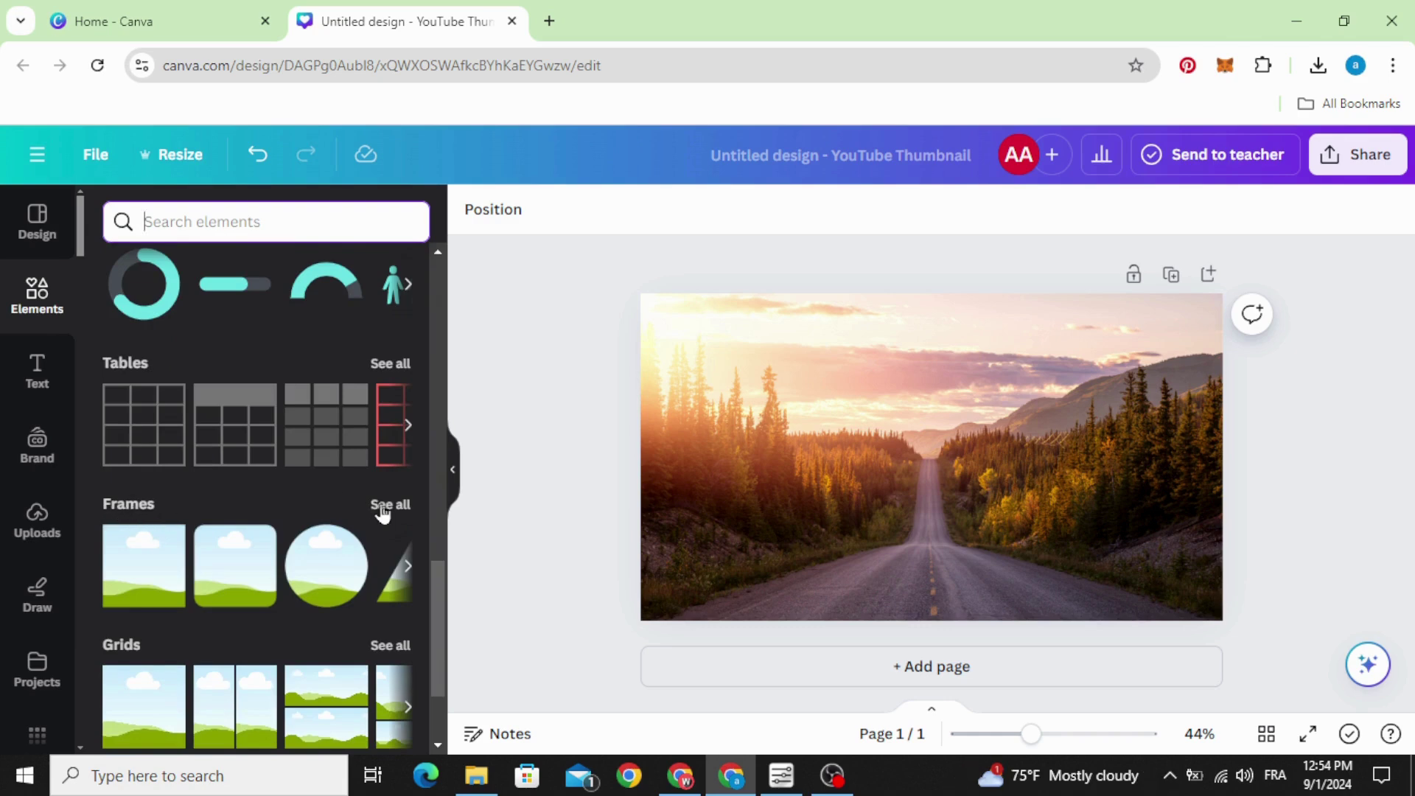
{"action": "left_click", "coordinate": [394, 508]}
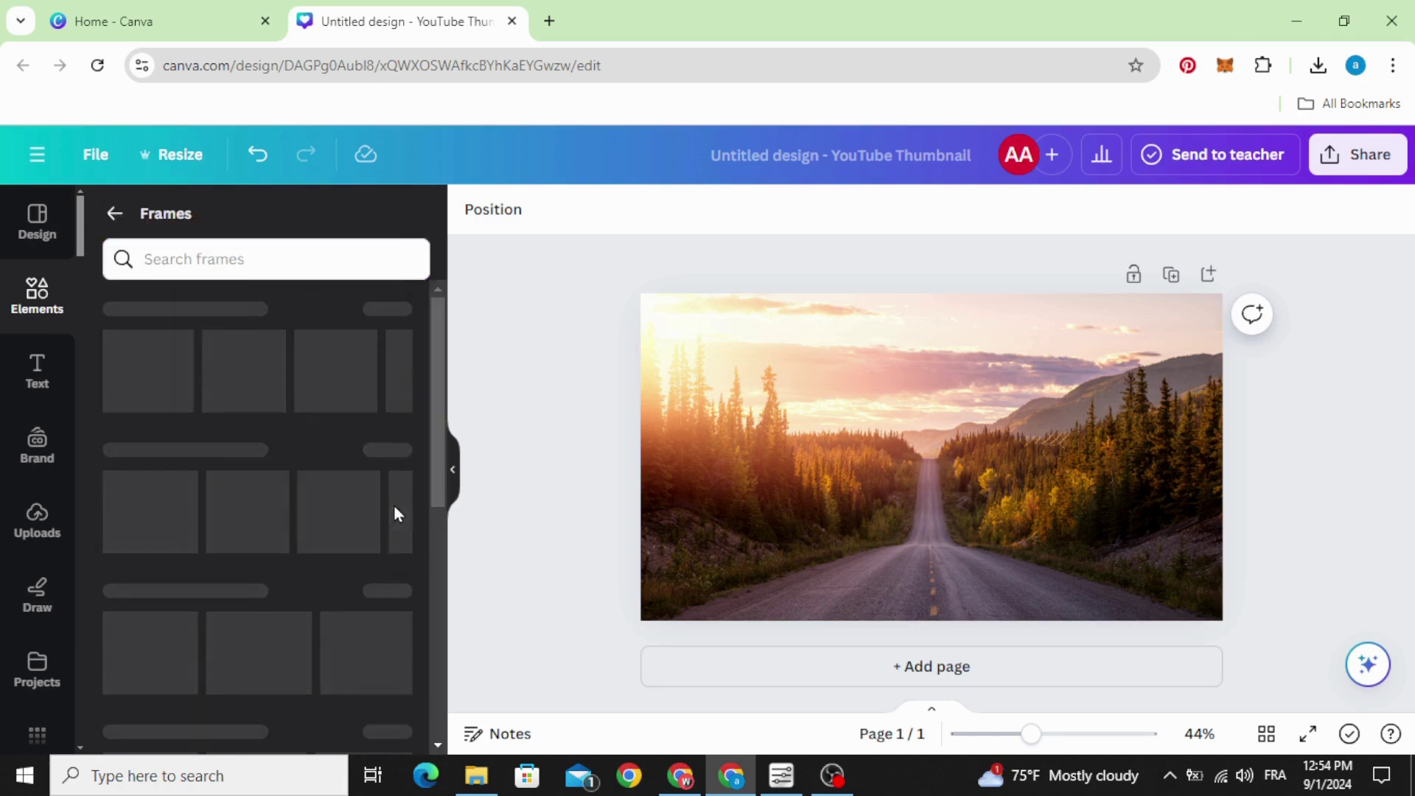
{"action": "left_click", "coordinate": [231, 270]}
{"action": "type", "text": "t"}
{"action": "key", "text": "Return"}
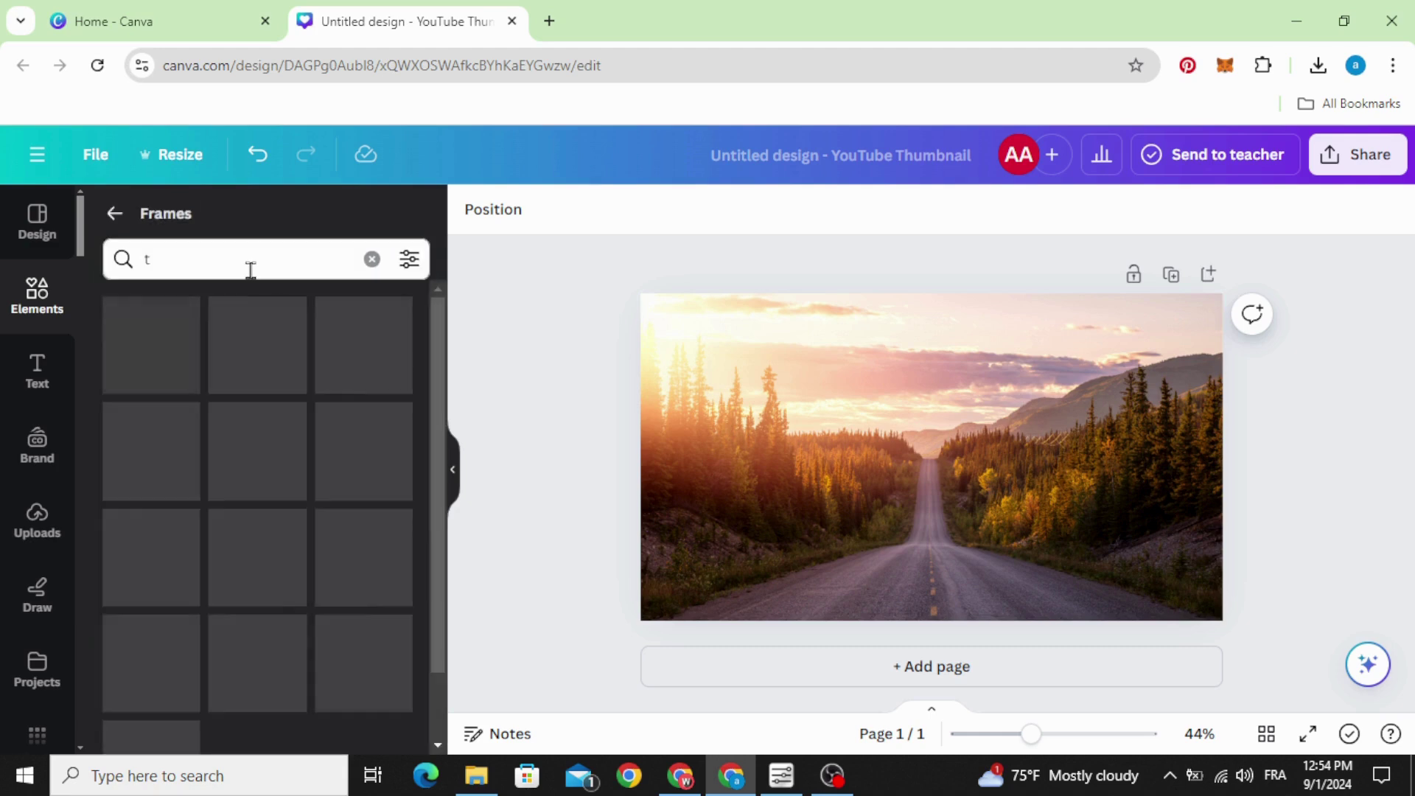
{"action": "left_click", "coordinate": [157, 365]}
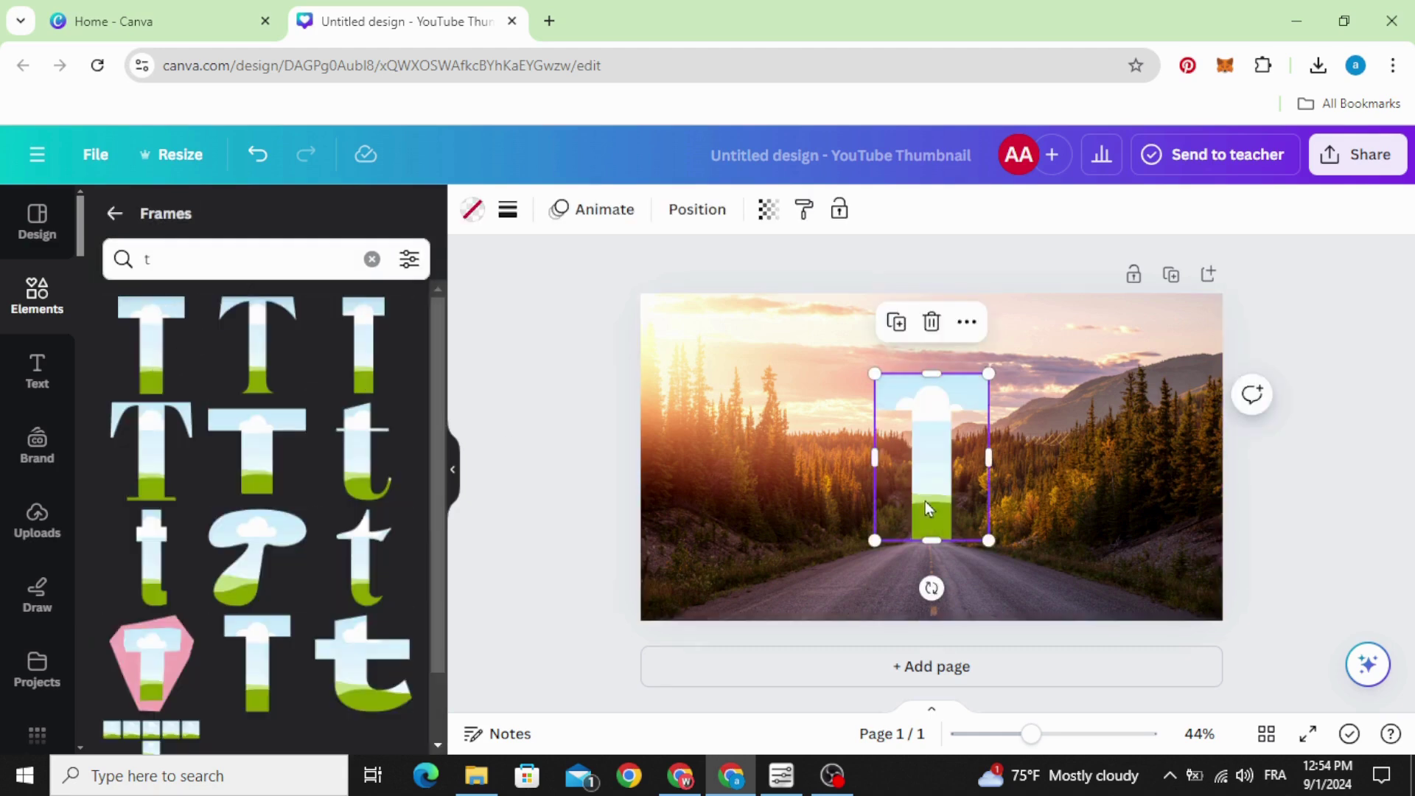
{"action": "left_click_drag", "start_coordinate": [925, 507], "coordinate": [763, 497]}
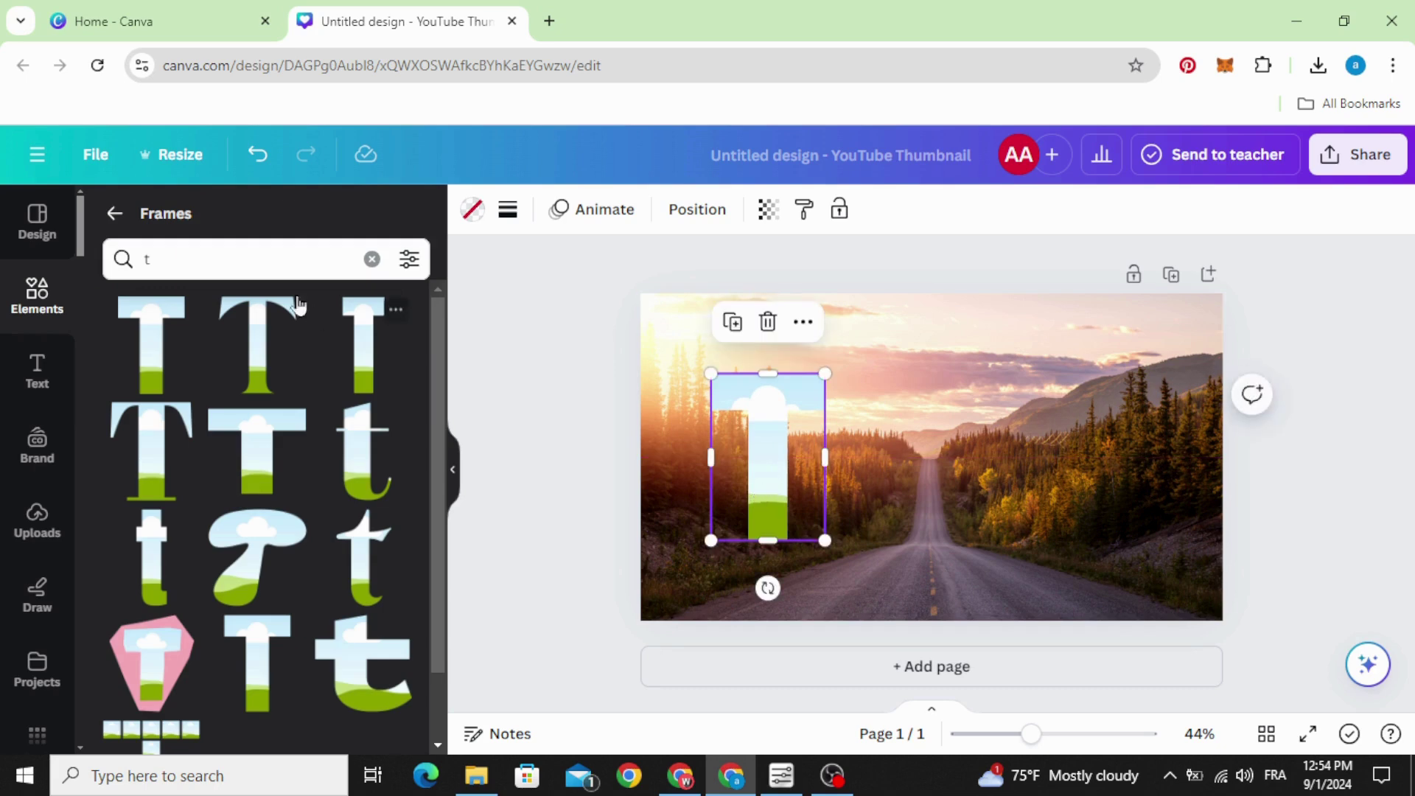
- Add letter-E and letter-X frames in sequence beside the T
{"action": "double_click", "coordinate": [275, 265]}
{"action": "type", "text": "e"}
{"action": "key", "text": "Return"}
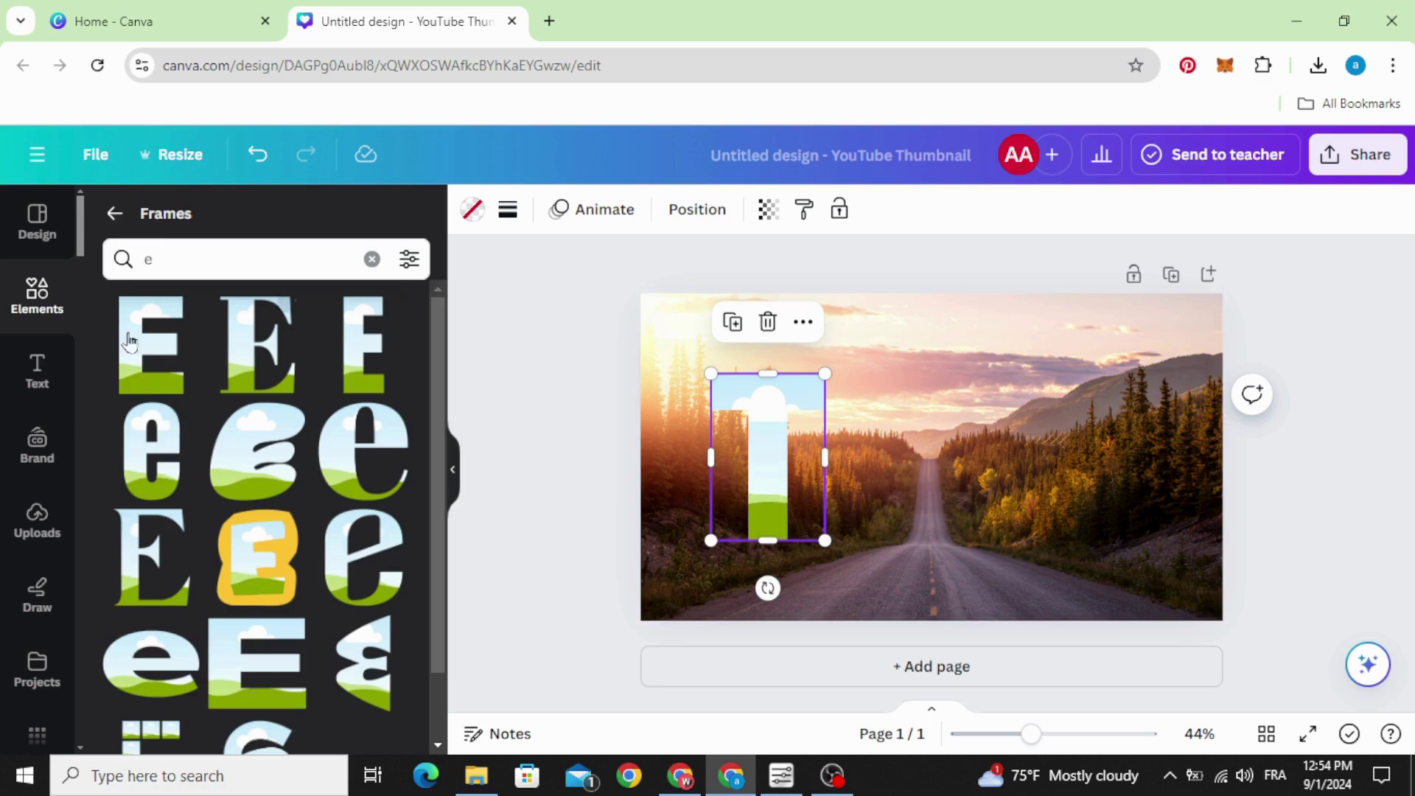
{"action": "left_click", "coordinate": [144, 354]}
{"action": "left_click_drag", "start_coordinate": [888, 473], "coordinate": [851, 471]}
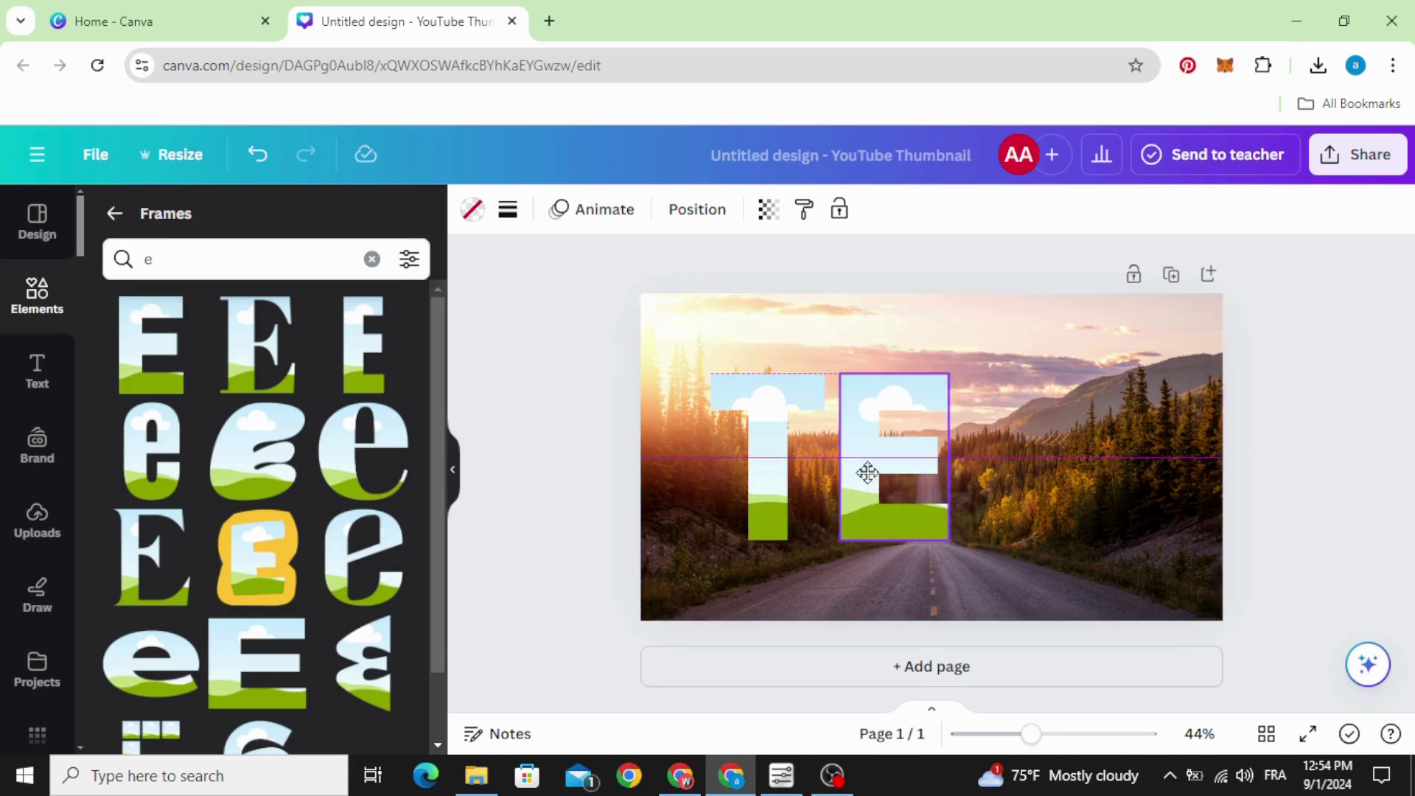
{"action": "left_click", "coordinate": [256, 253]}
{"action": "type", "text": "x"}
{"action": "key", "text": "Return"}
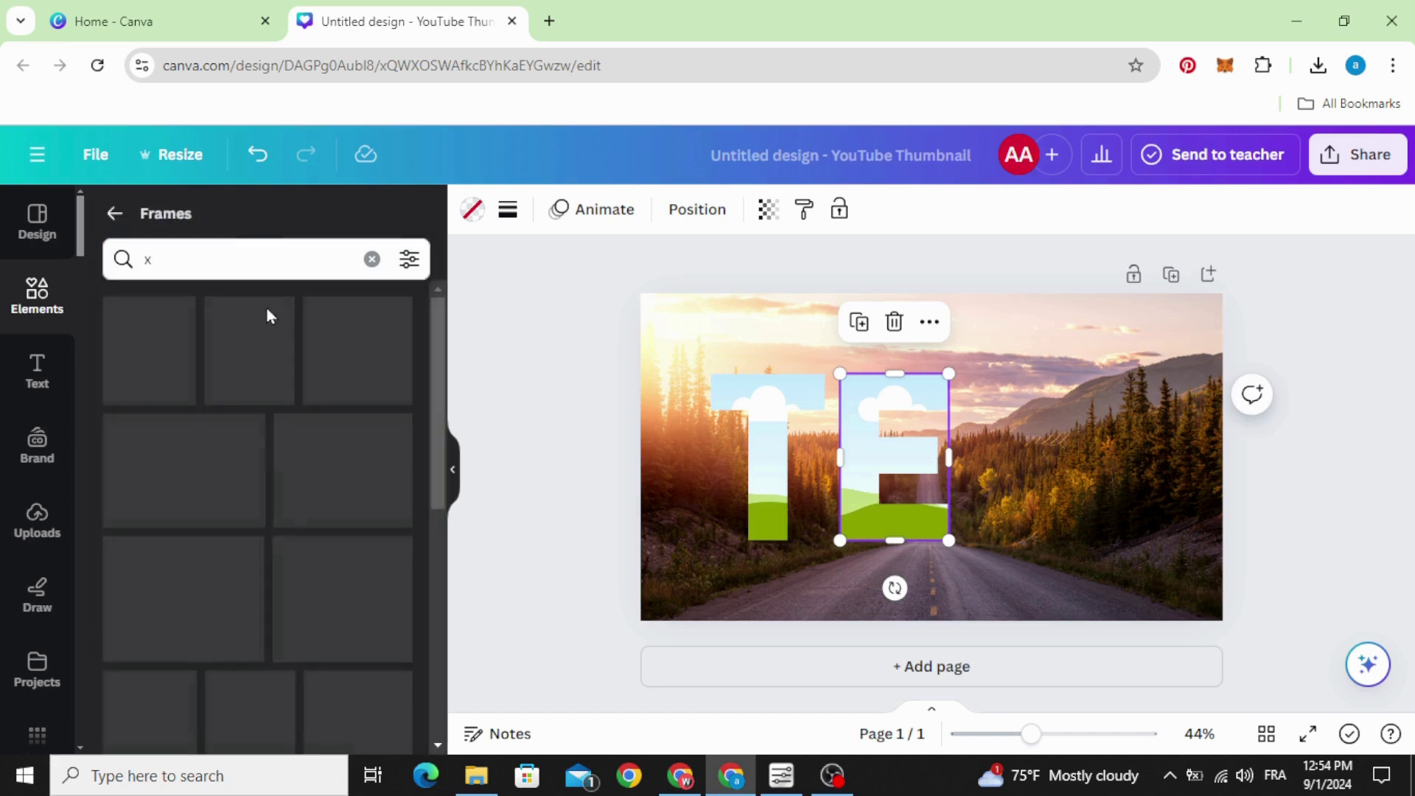
{"action": "left_click", "coordinate": [147, 350]}
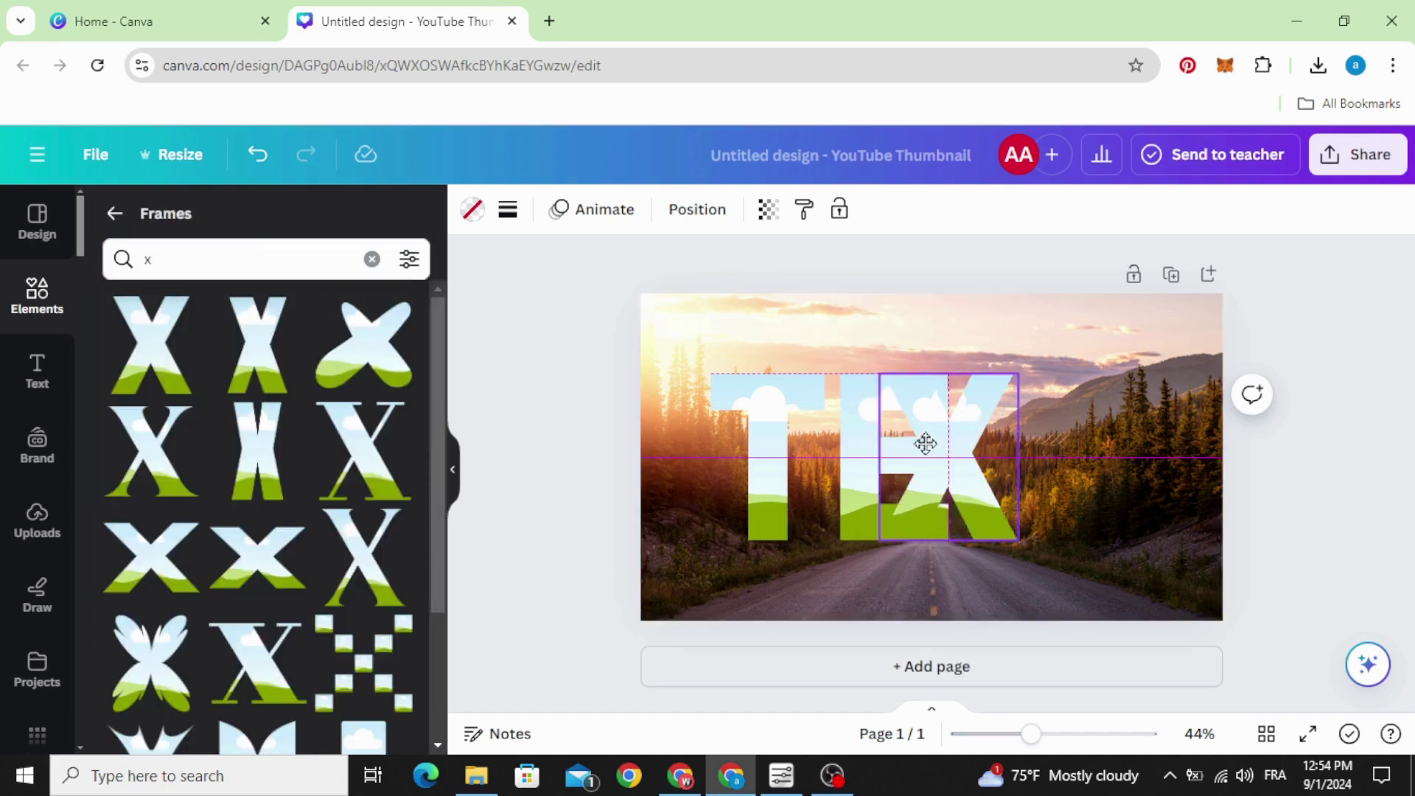
{"action": "left_click_drag", "start_coordinate": [921, 442], "coordinate": [995, 442]}
- Add a final T frame right after the X and nudge the E frame slightly left
{"action": "left_click", "coordinate": [285, 250]}
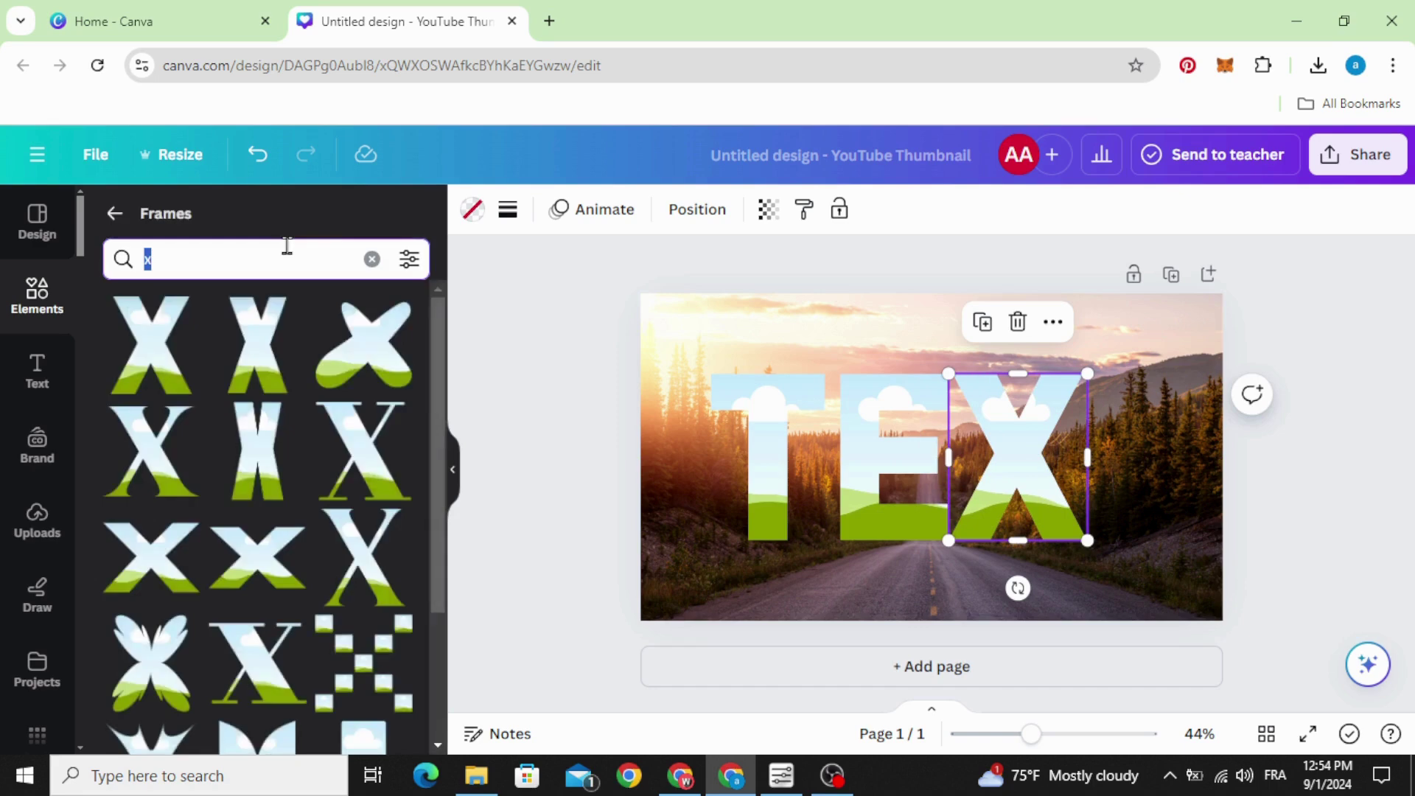
{"action": "type", "text": "t"}
{"action": "key", "text": "Return"}
{"action": "left_click", "coordinate": [151, 344]}
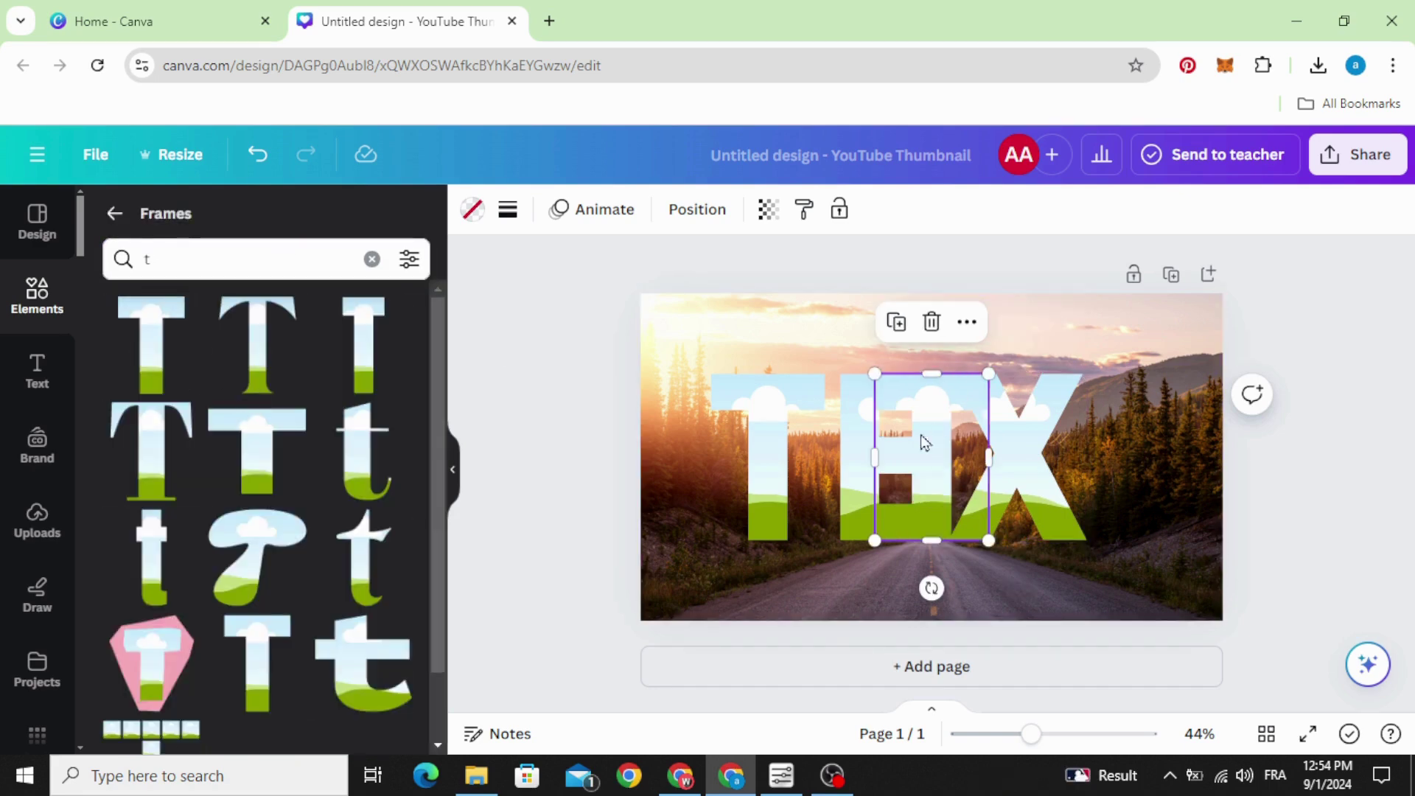
{"action": "left_click_drag", "start_coordinate": [921, 435], "coordinate": [1111, 435]}
{"action": "left_click", "coordinate": [874, 454]}
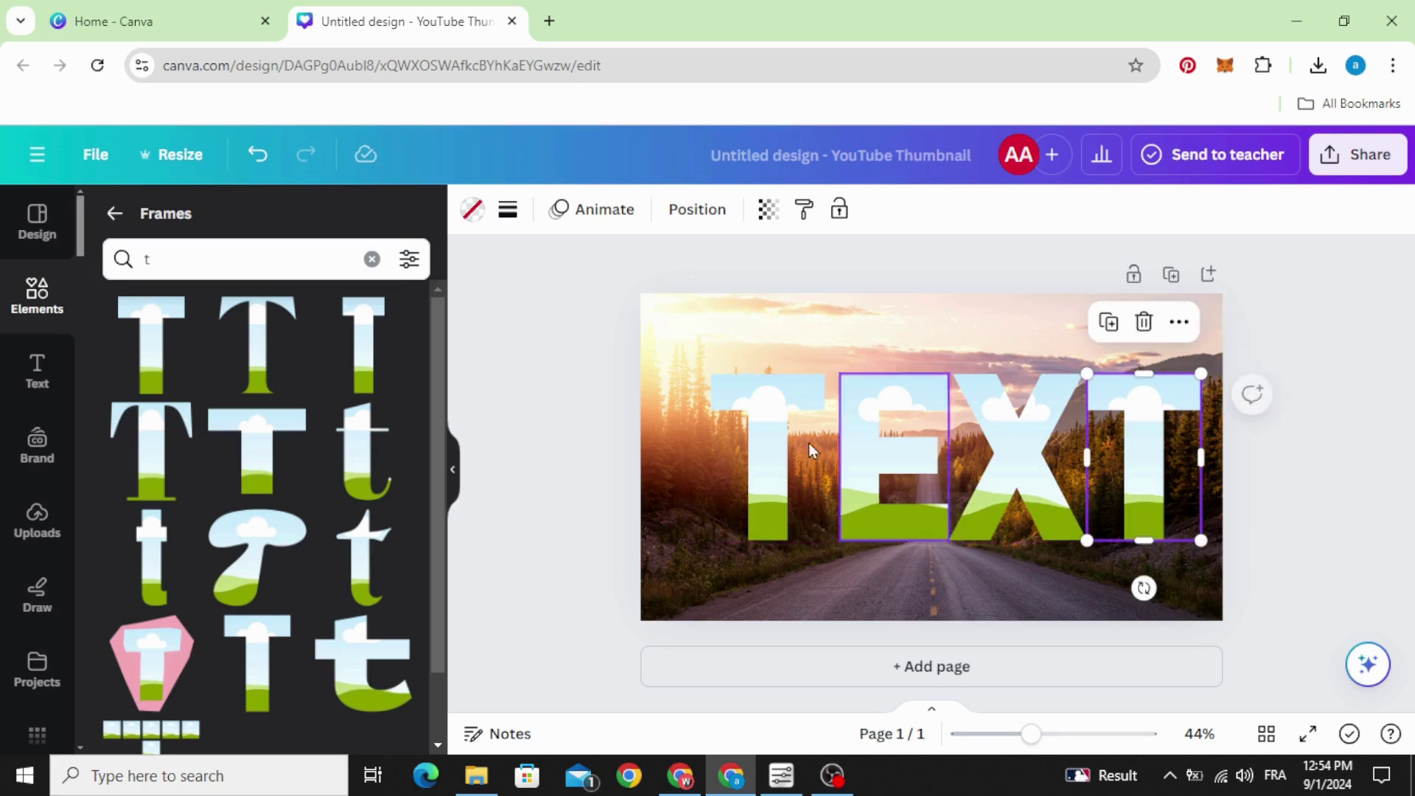
{"action": "left_click_drag", "start_coordinate": [874, 454], "coordinate": [867, 454]}
{"action": "left_click", "coordinate": [1147, 457]}
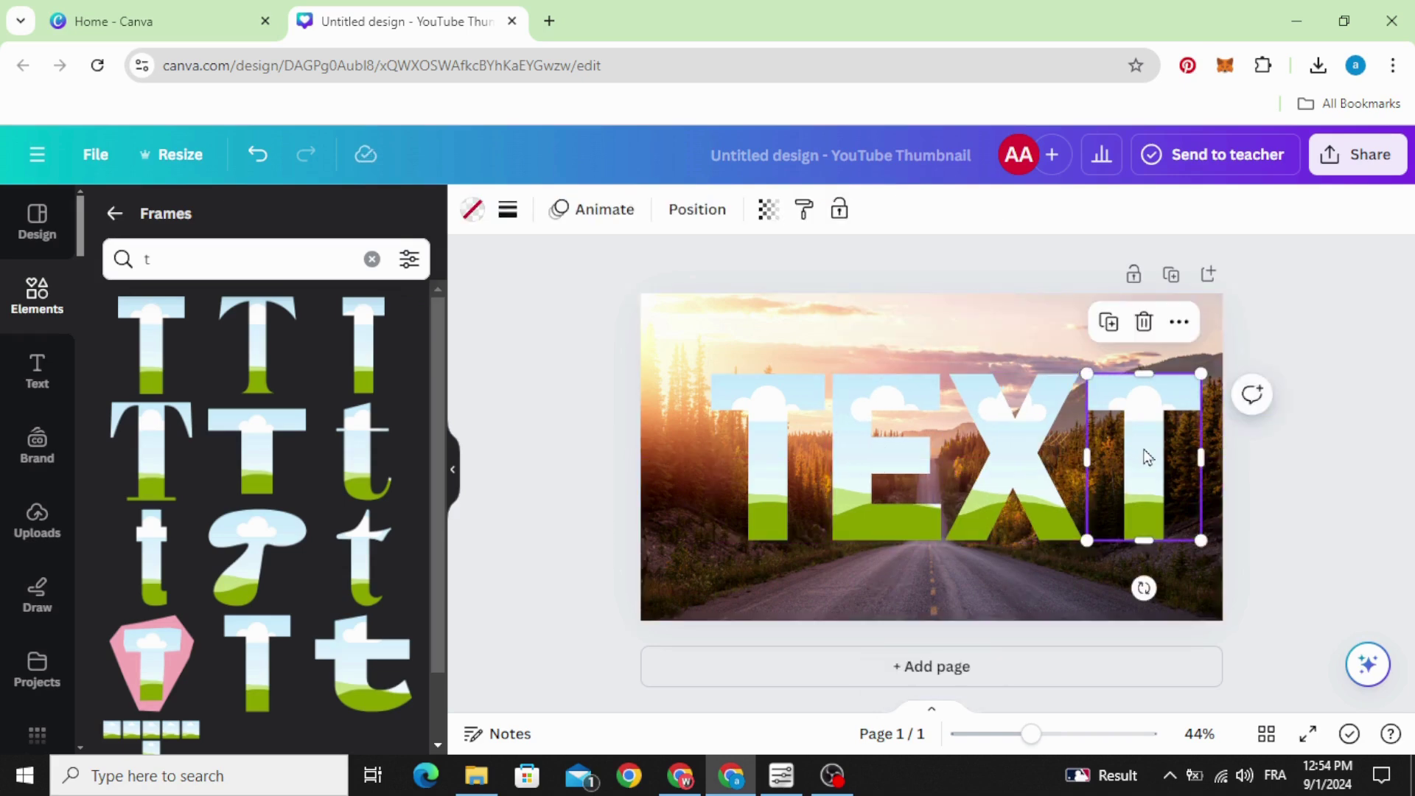
- Select all four TEXT frames, adjust their size and height, and centre them on the road
{"action": "left_click_drag", "start_coordinate": [573, 405], "coordinate": [1268, 449]}
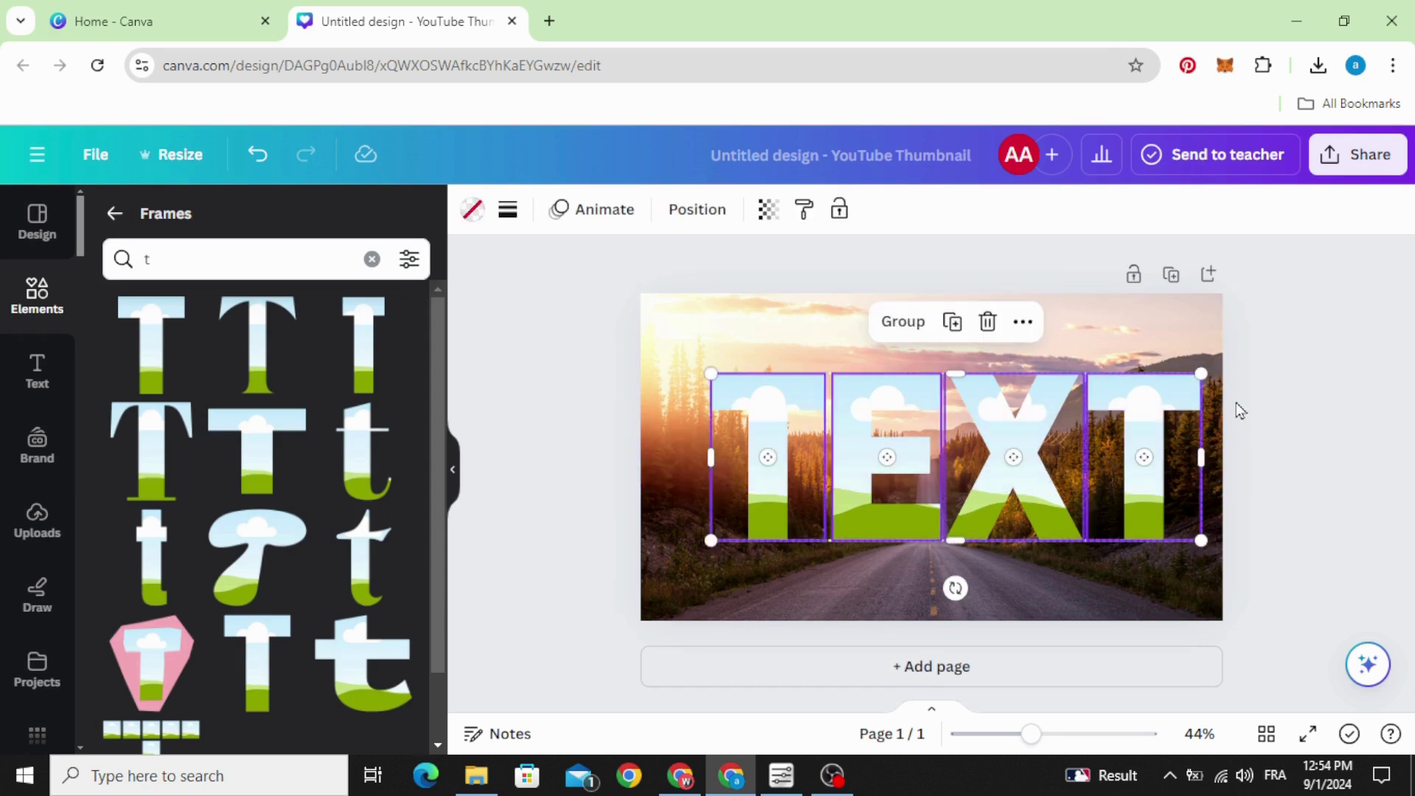
{"action": "left_click_drag", "start_coordinate": [1205, 368], "coordinate": [1171, 387]}
{"action": "left_click_drag", "start_coordinate": [910, 463], "coordinate": [918, 469]}
{"action": "mouse_move", "coordinate": [941, 371]}
{"action": "left_mouse_down"}
{"action": "mouse_move", "coordinate": [940, 343]}
{"action": "mouse_move", "coordinate": [934, 384]}
{"action": "mouse_move", "coordinate": [930, 361]}
{"action": "left_mouse_up"}
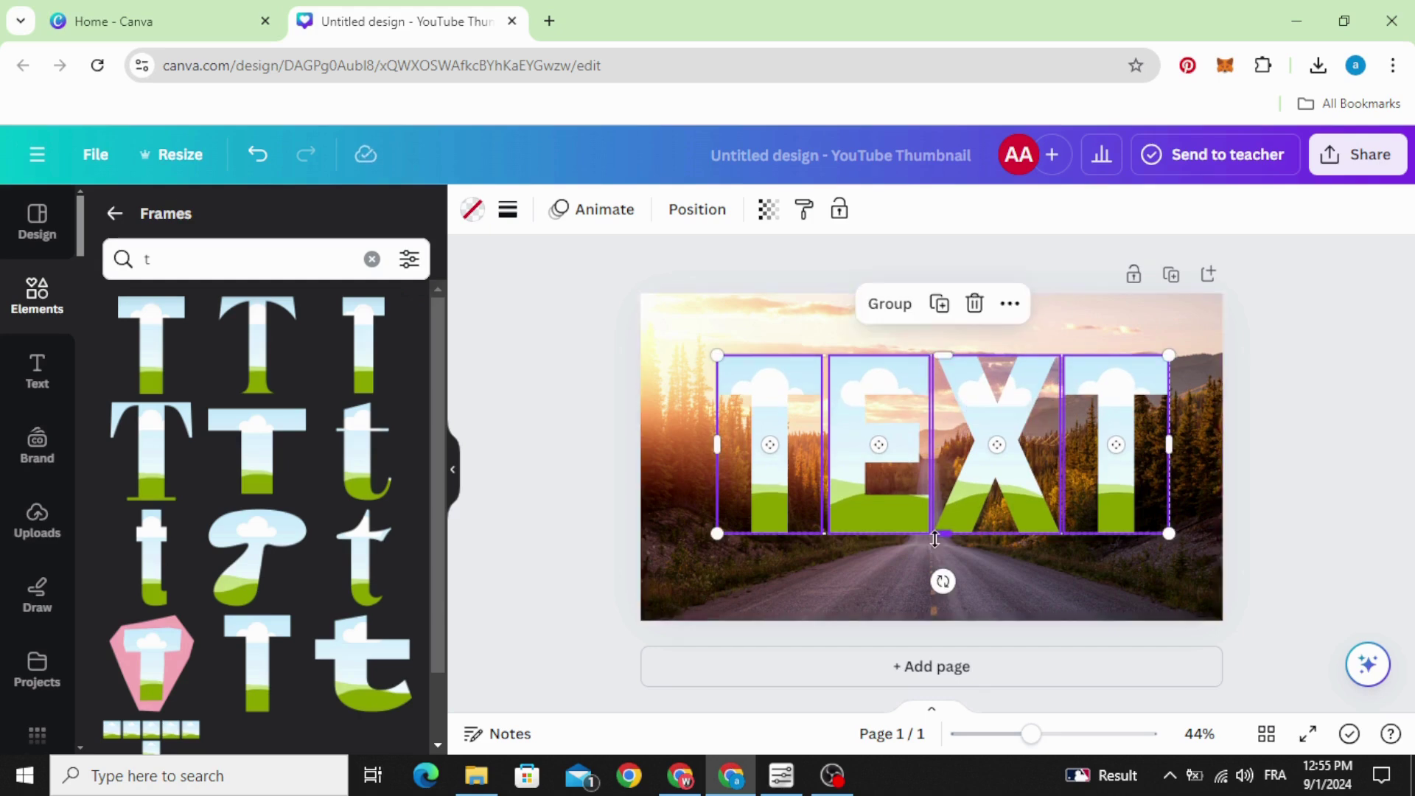
{"action": "left_click_drag", "start_coordinate": [939, 544], "coordinate": [939, 549]}
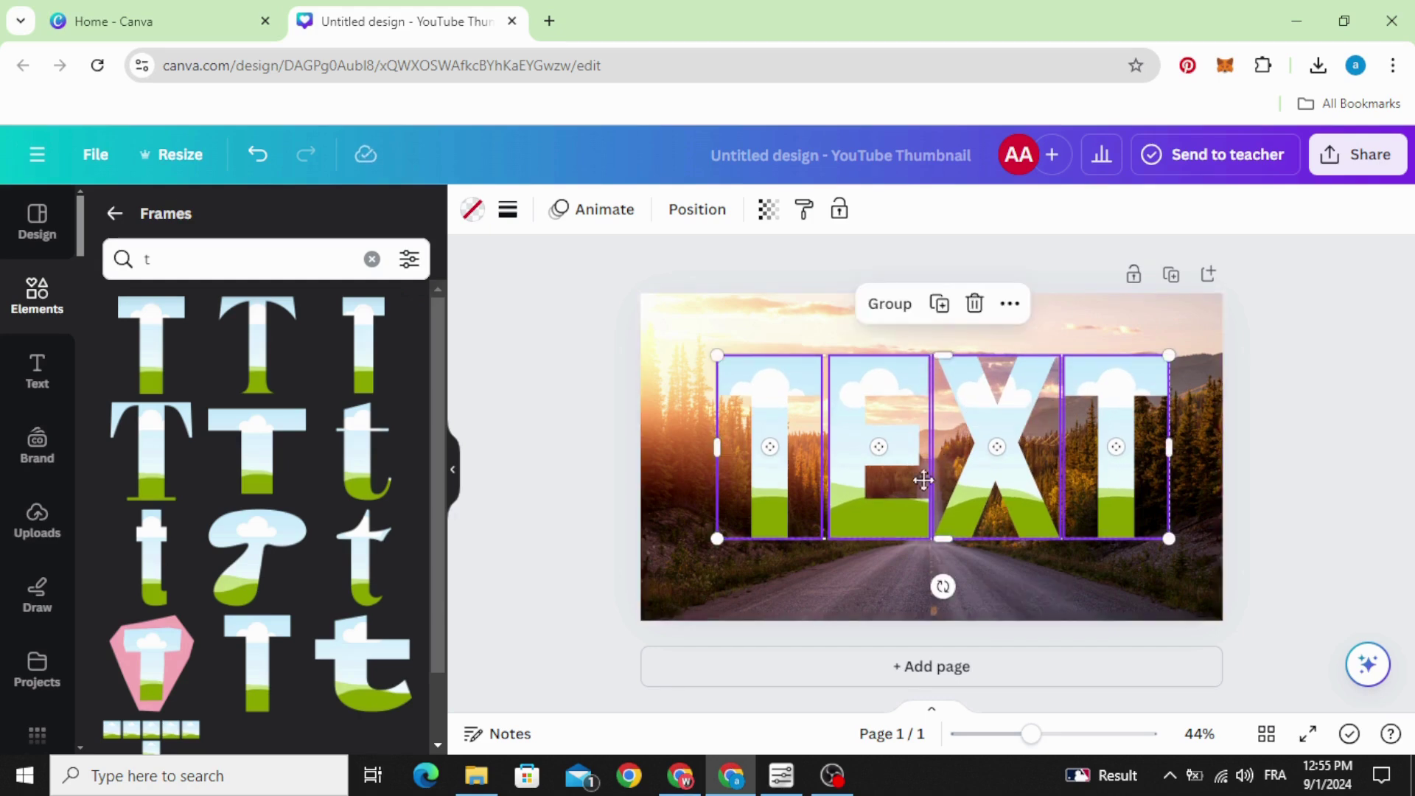
{"action": "left_click_drag", "start_coordinate": [924, 480], "coordinate": [917, 484]}
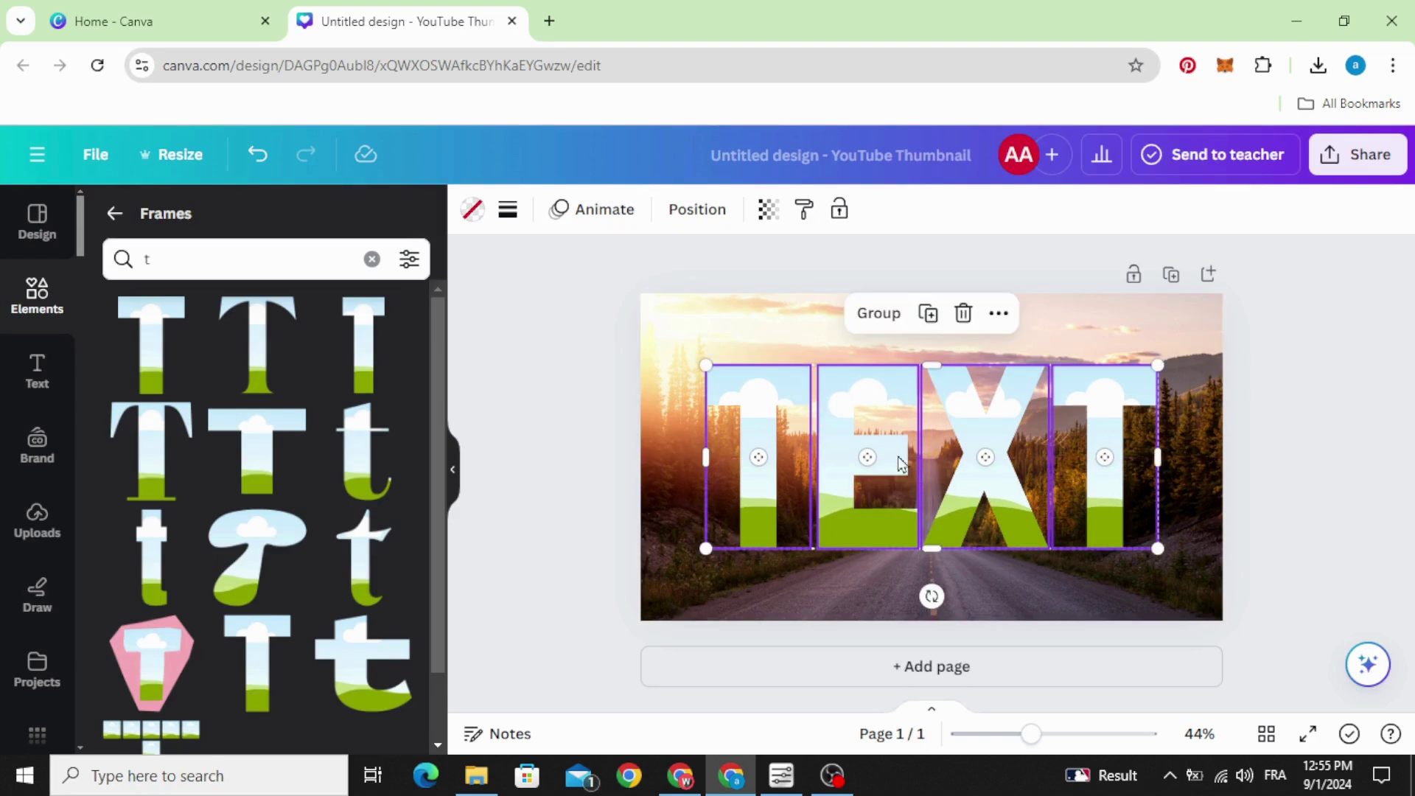
{"action": "left_click", "coordinate": [607, 504]}
- Fill the first T frame with the uploaded orange wave video, scaled to cover the page
{"action": "left_click", "coordinate": [40, 525]}
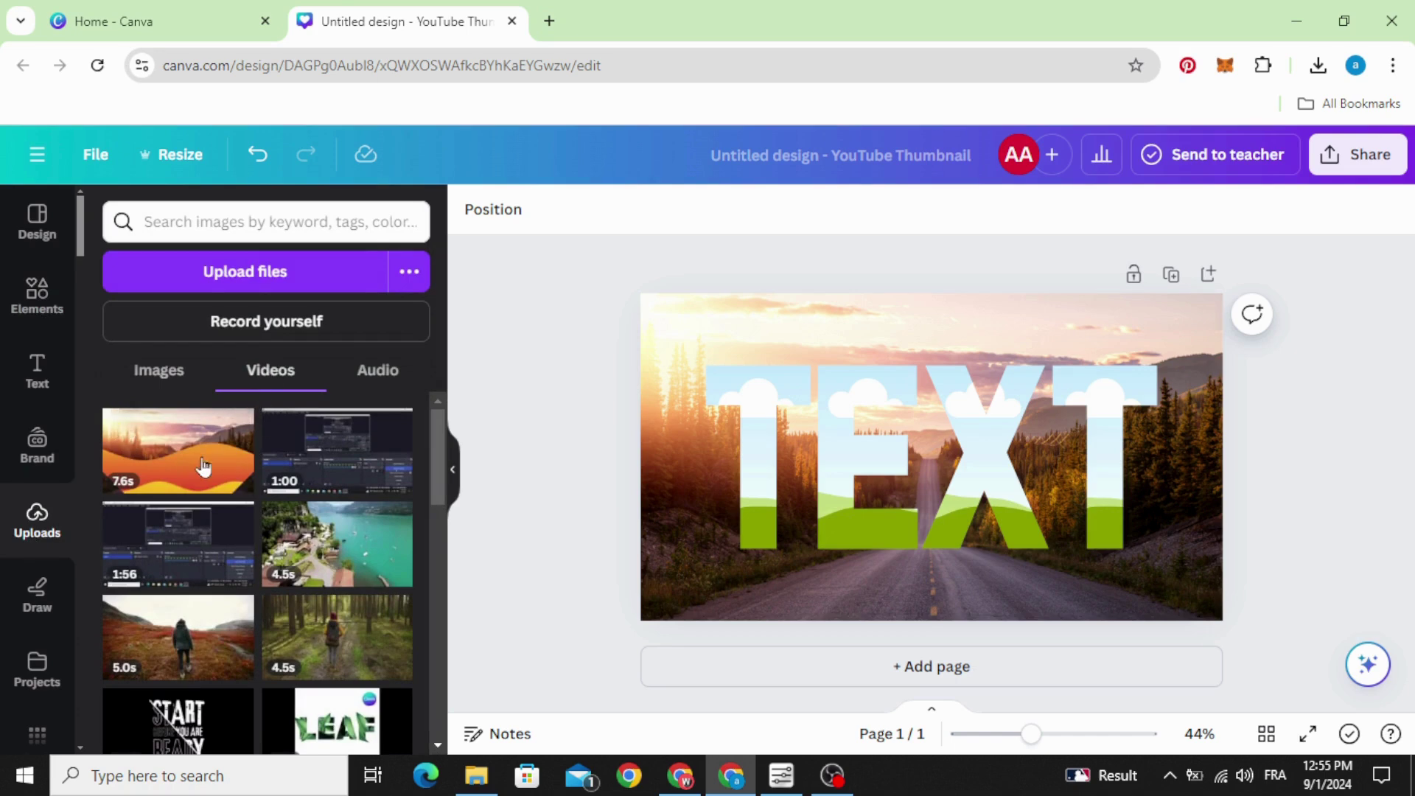
{"action": "left_click_drag", "start_coordinate": [183, 475], "coordinate": [750, 482]}
{"action": "double_click", "coordinate": [749, 482]}
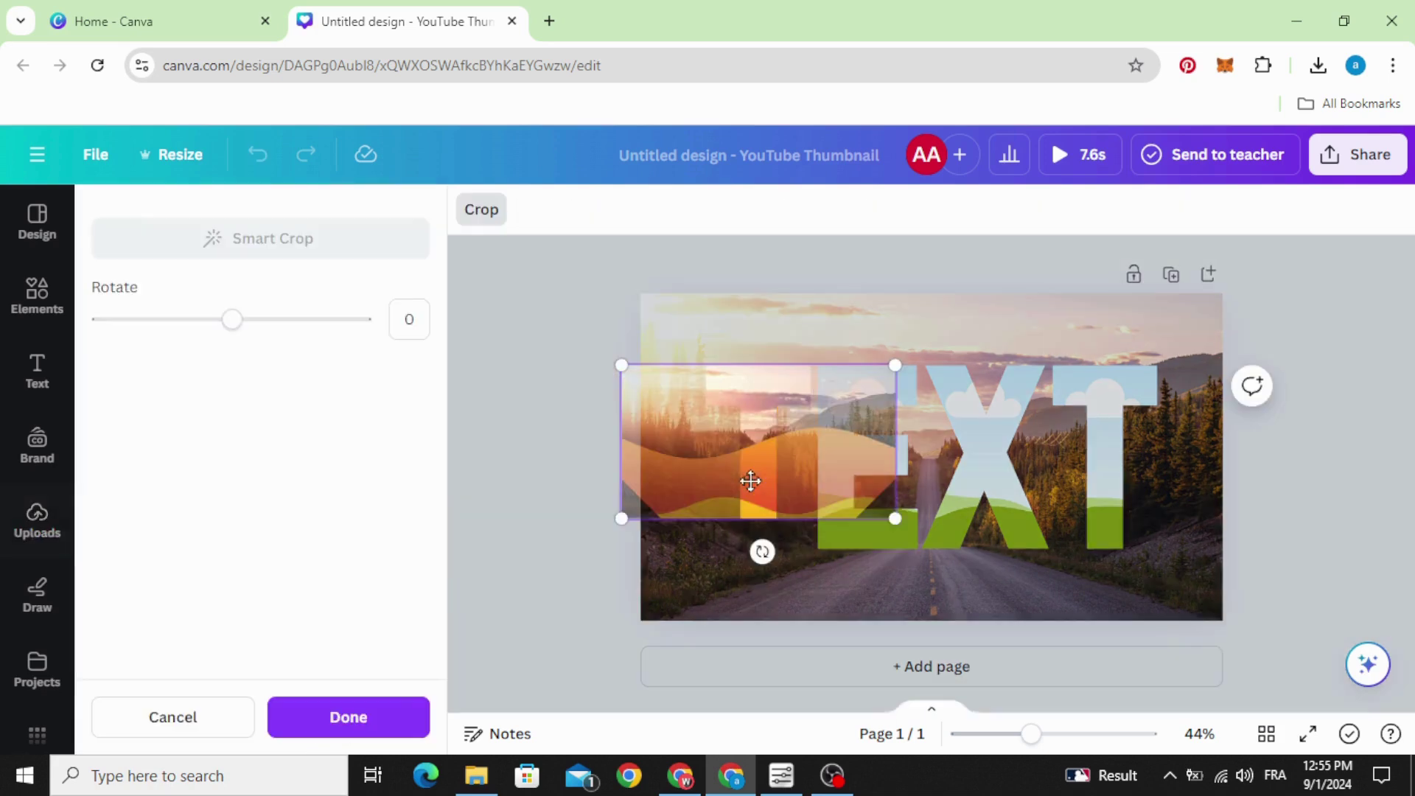
{"action": "left_click_drag", "start_coordinate": [922, 358], "coordinate": [1050, 315]}
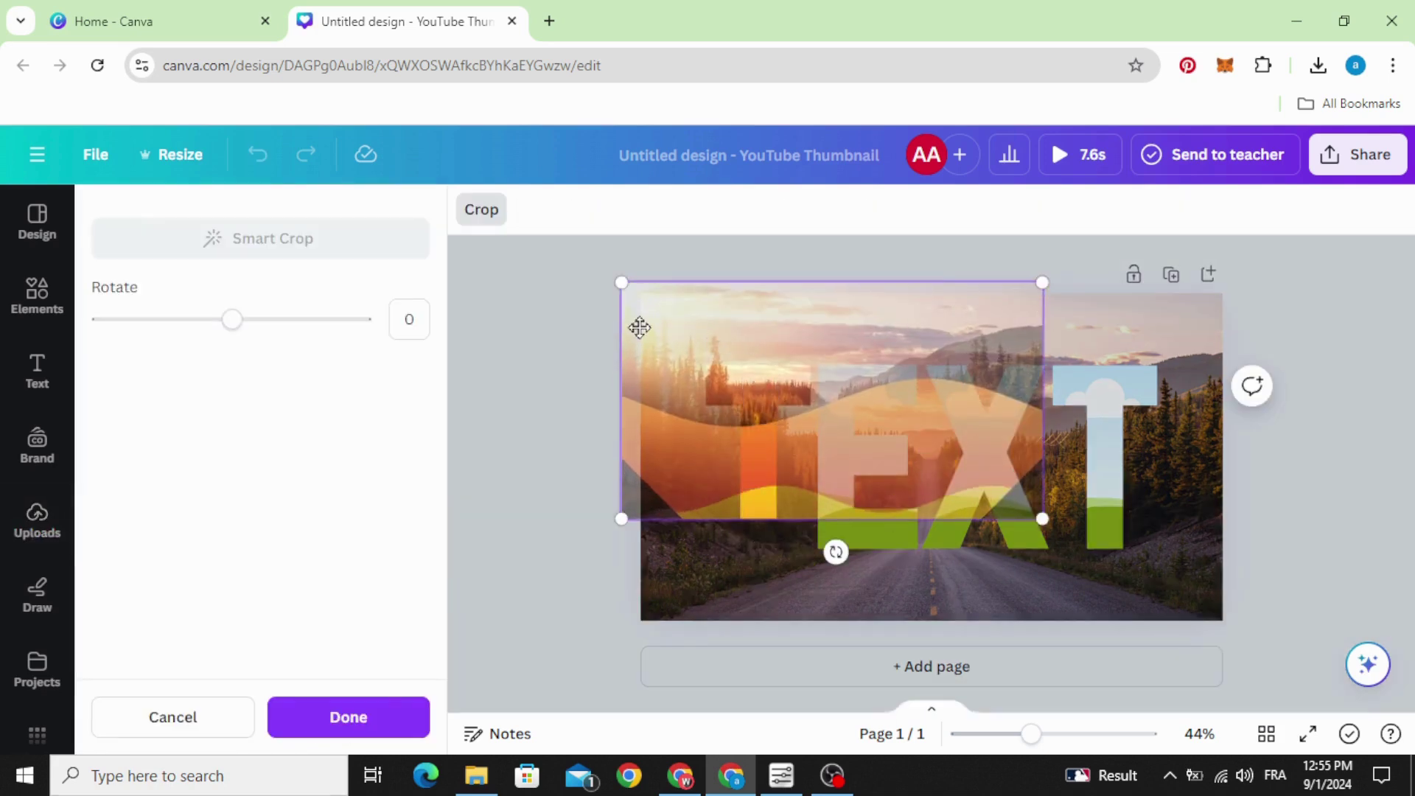
{"action": "left_click_drag", "start_coordinate": [639, 327], "coordinate": [793, 358]}
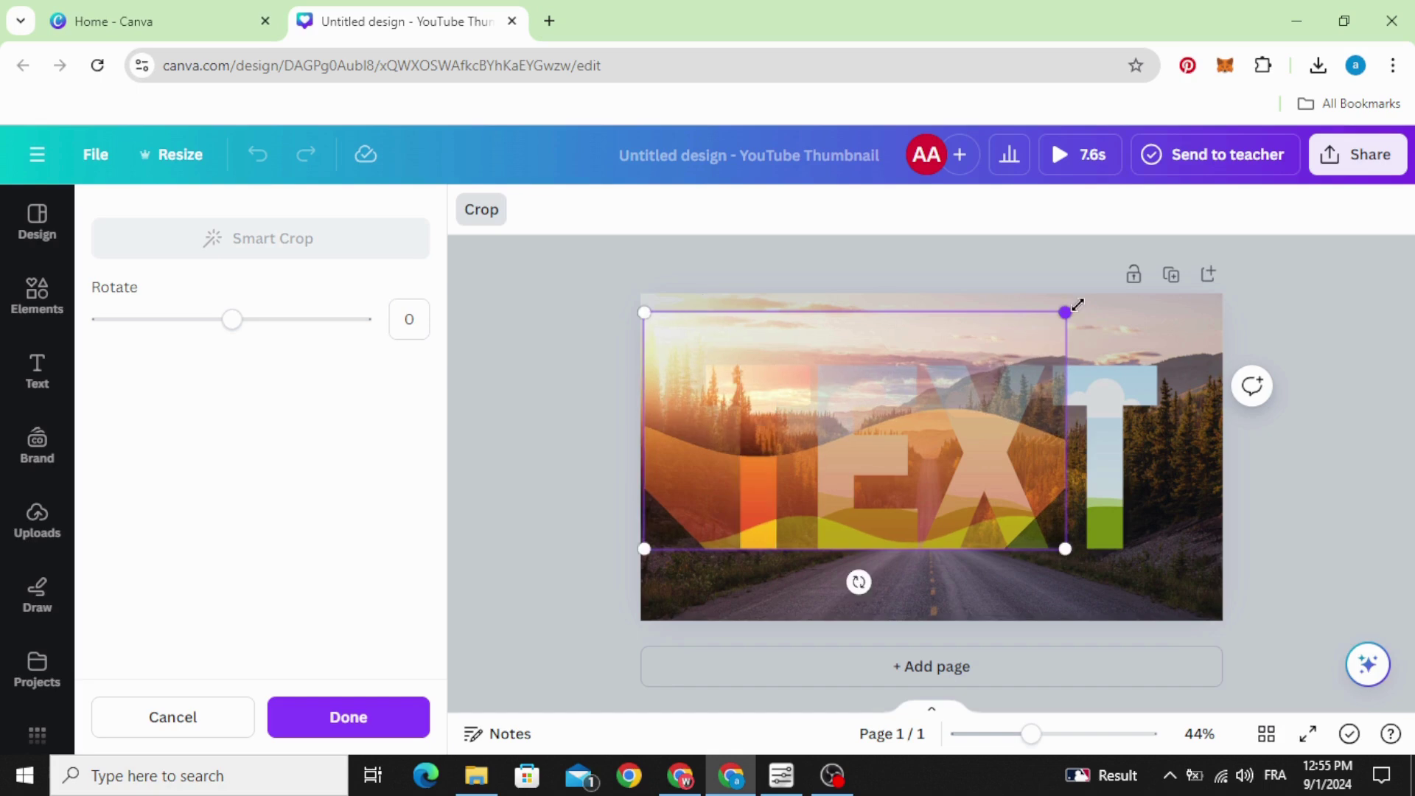
{"action": "left_click_drag", "start_coordinate": [1070, 312], "coordinate": [1096, 294]}
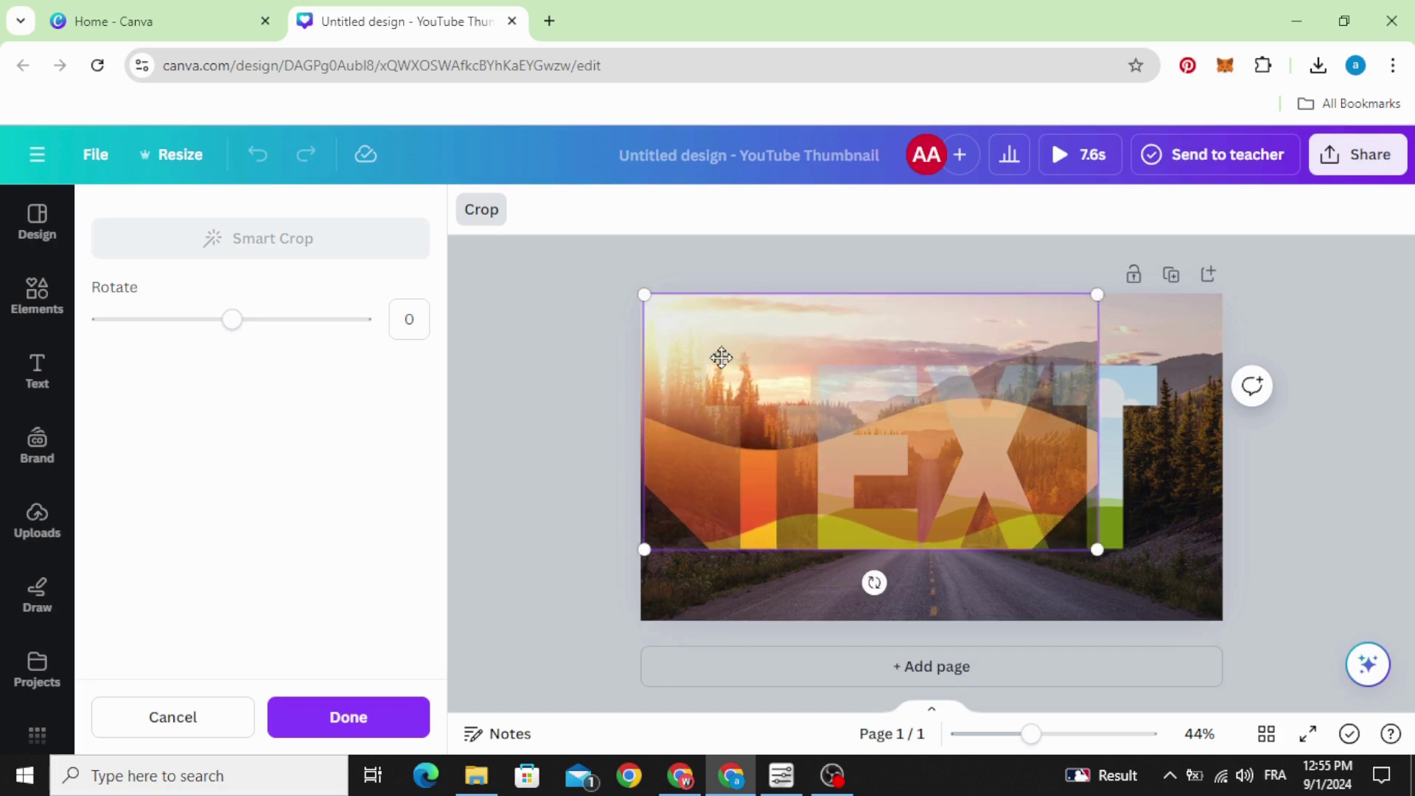
{"action": "left_click_drag", "start_coordinate": [1098, 549], "coordinate": [1223, 617]}
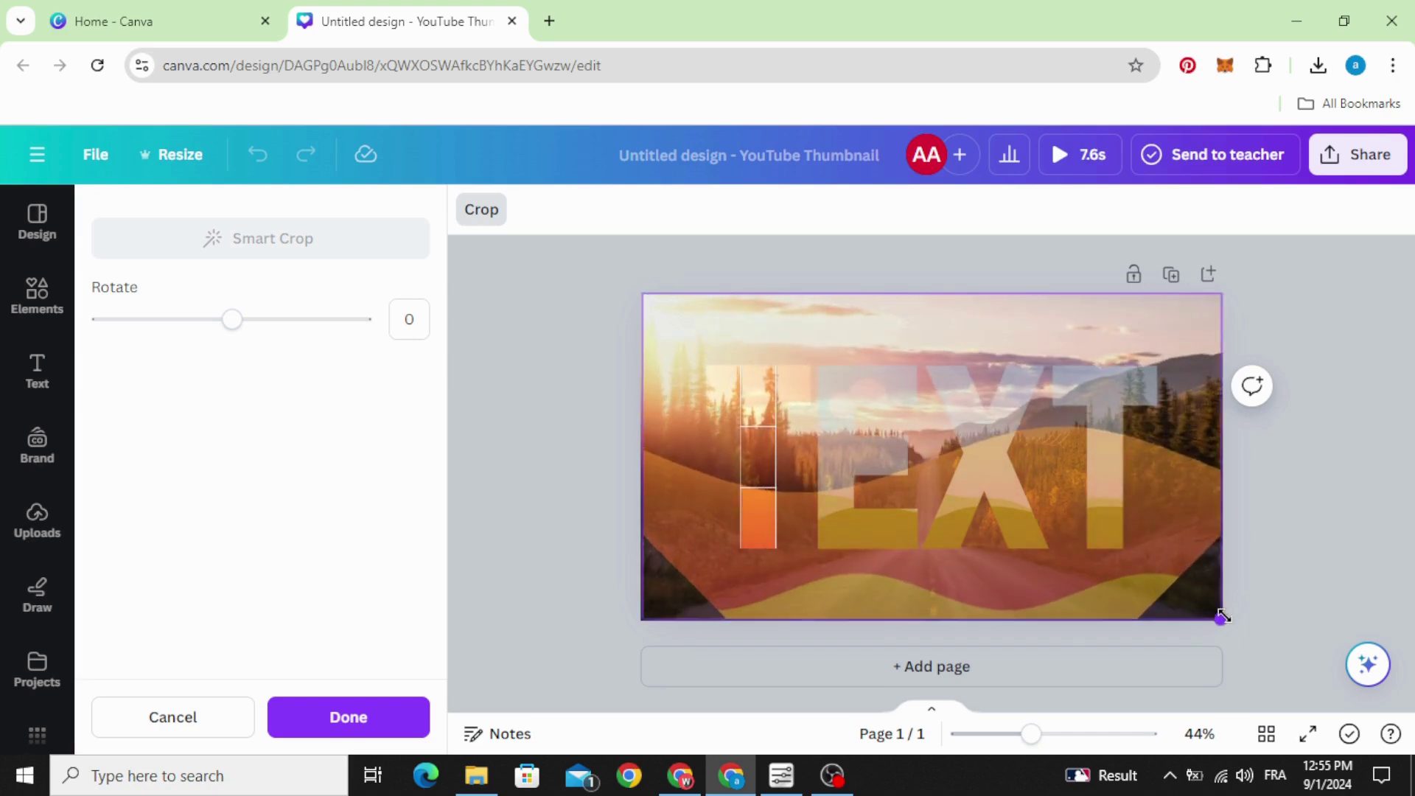
{"action": "left_click", "coordinate": [1289, 556]}
- Fill the E frame with the orange wave video and enlarge it over the page
{"action": "left_click_drag", "start_coordinate": [124, 429], "coordinate": [857, 459]}
{"action": "double_click", "coordinate": [854, 458]}
{"action": "mouse_move", "coordinate": [740, 365]}
{"action": "left_mouse_down"}
{"action": "mouse_move", "coordinate": [553, 293]}
{"action": "mouse_move", "coordinate": [759, 360]}
{"action": "mouse_move", "coordinate": [731, 344]}
{"action": "left_mouse_up"}
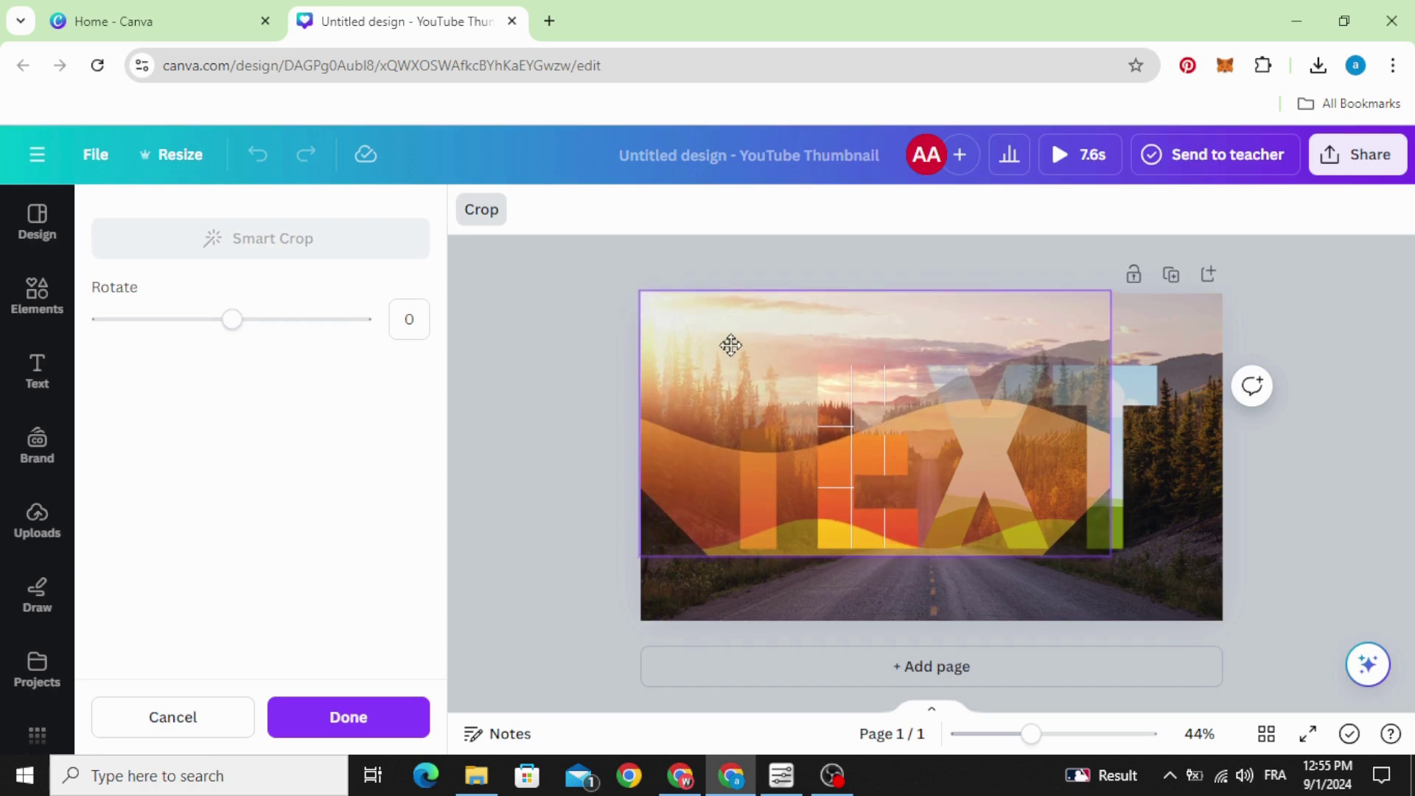
{"action": "left_click_drag", "start_coordinate": [1118, 555], "coordinate": [1223, 609]}
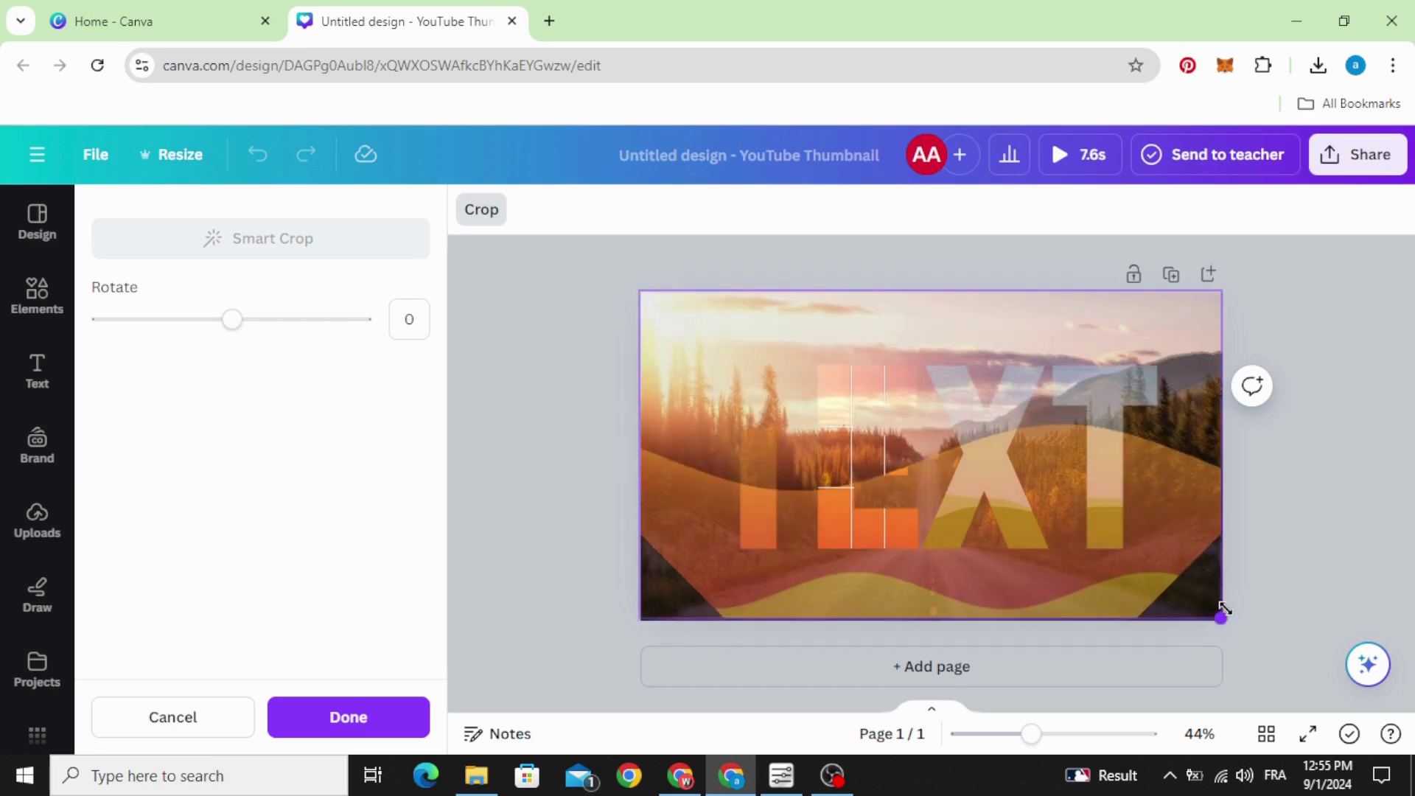
{"action": "left_click", "coordinate": [1293, 576]}
- Fill the X frame with the orange wave video, enlarged and repositioned inside the letter
{"action": "left_click_drag", "start_coordinate": [258, 472], "coordinate": [984, 471]}
{"action": "double_click", "coordinate": [982, 472]}
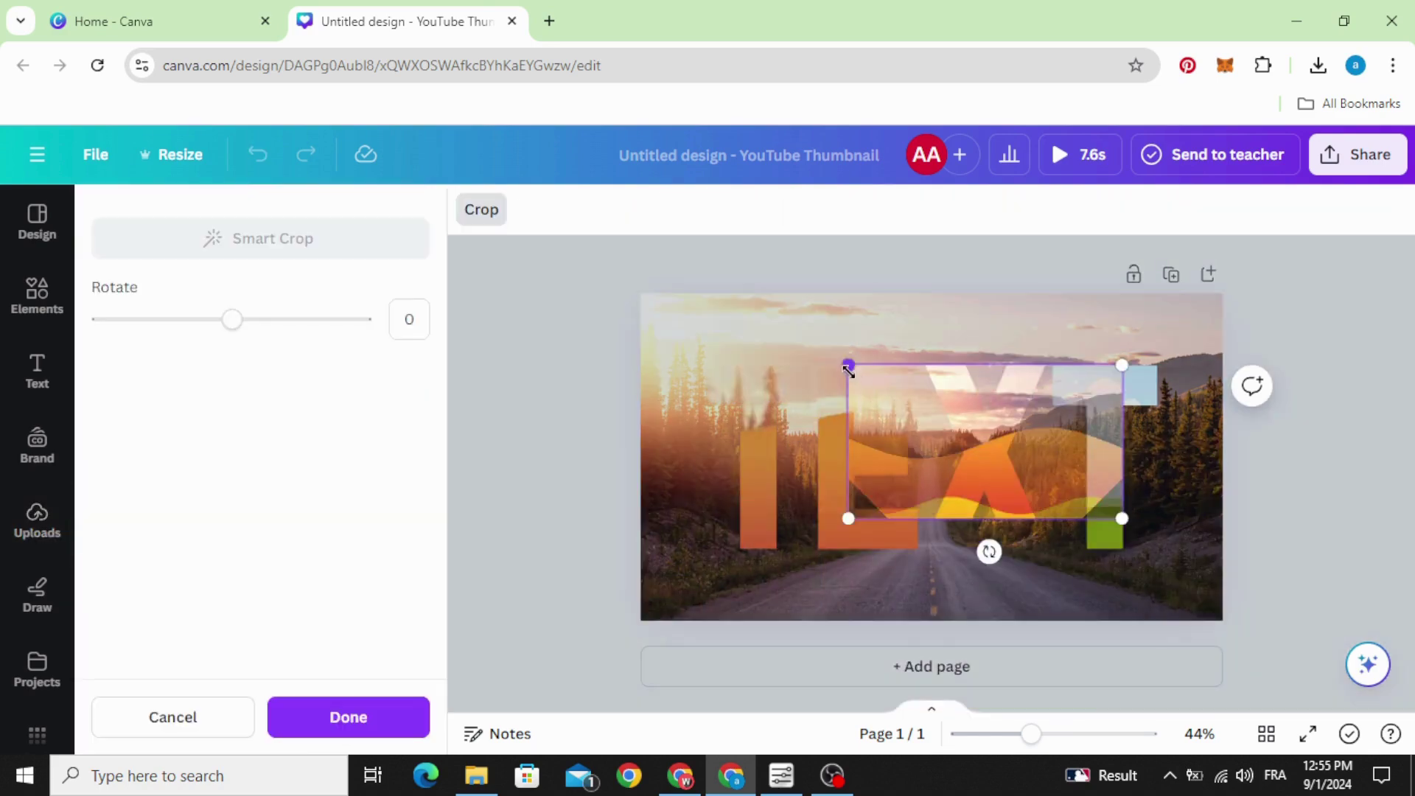
{"action": "left_click_drag", "start_coordinate": [847, 365], "coordinate": [626, 237]}
{"action": "left_click_drag", "start_coordinate": [656, 300], "coordinate": [694, 350]}
{"action": "left_click_drag", "start_coordinate": [1147, 582], "coordinate": [1231, 614]}
{"action": "left_click", "coordinate": [1286, 599]}
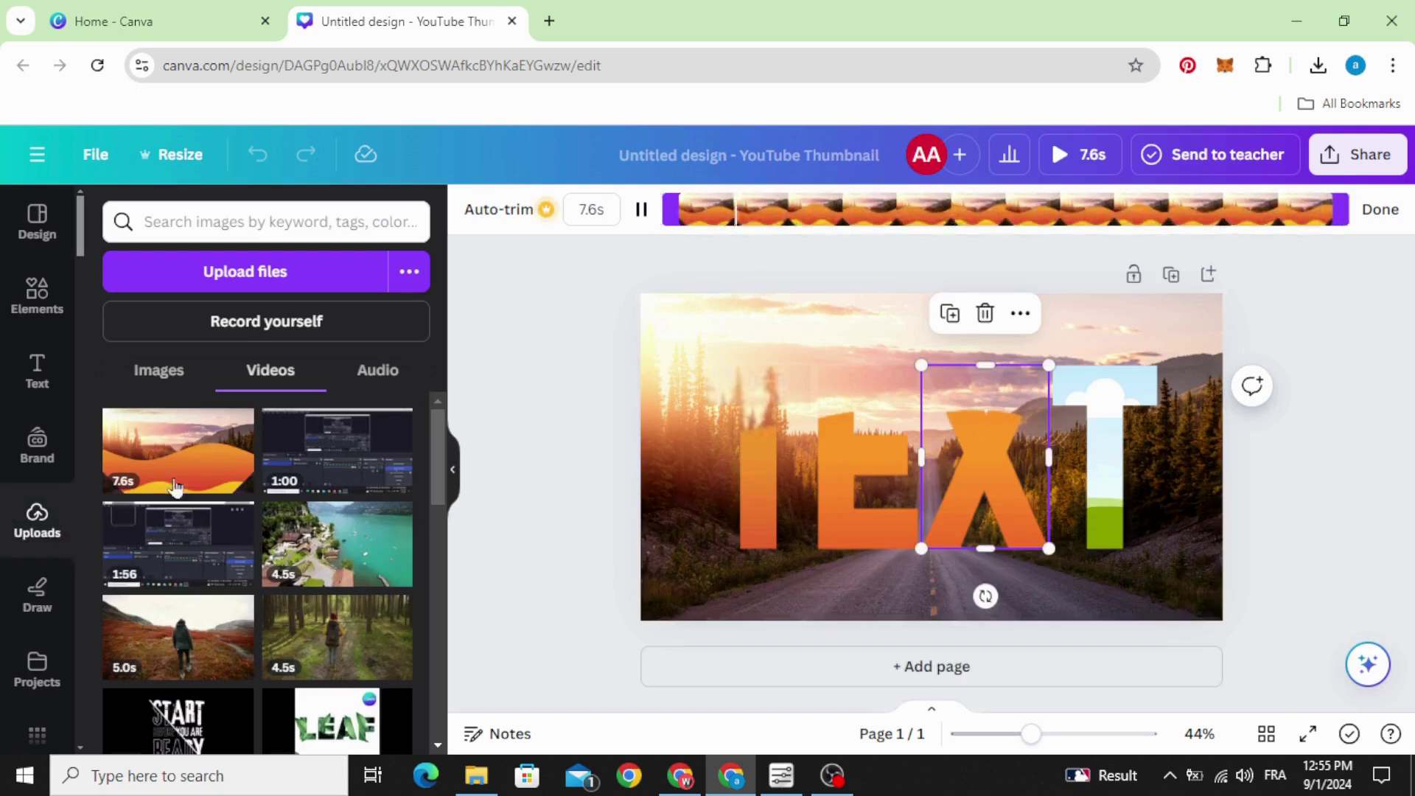
- Fill the final T frame with the orange wave video and stretch it across the page
{"action": "left_click_drag", "start_coordinate": [980, 472], "coordinate": [1103, 472]}
{"action": "double_click", "coordinate": [1104, 471]}
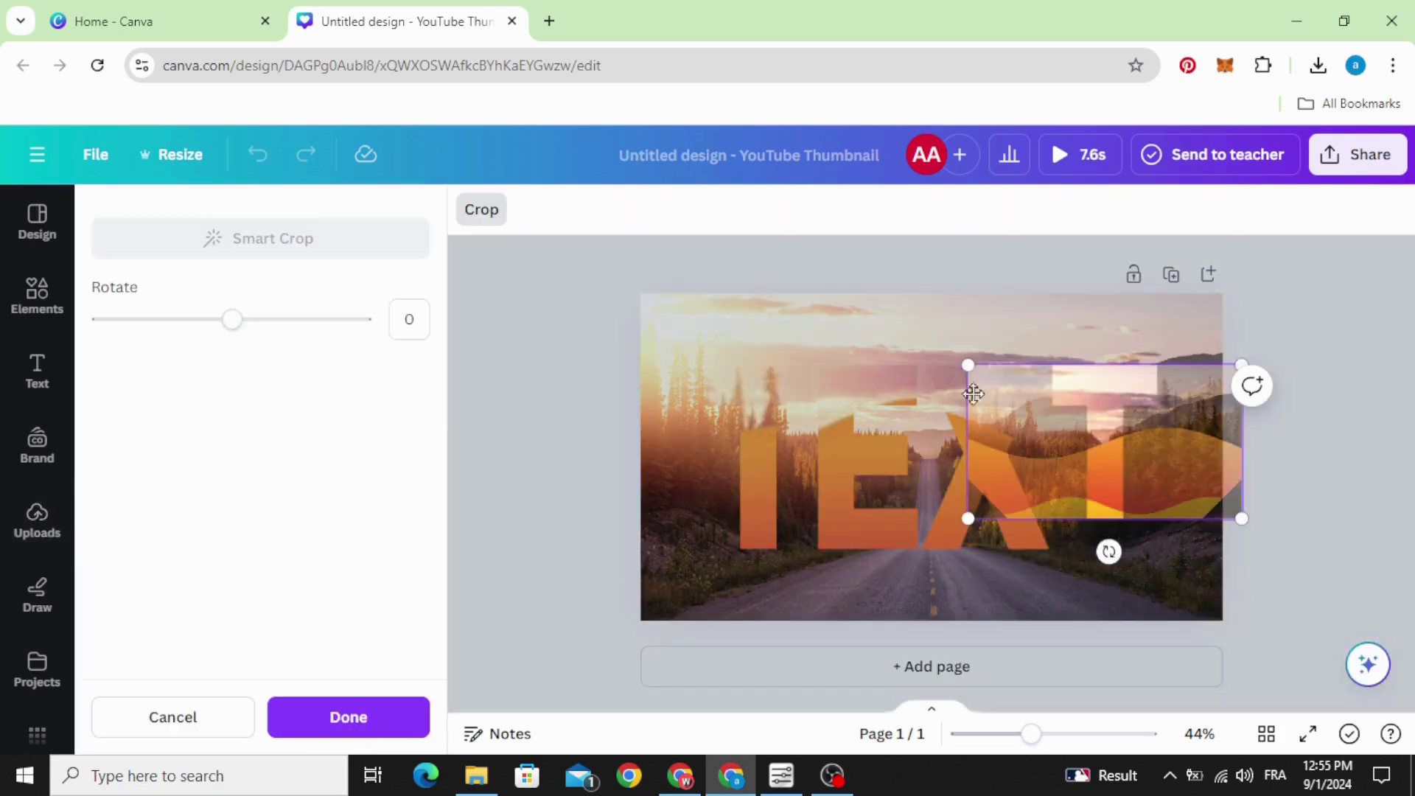
{"action": "left_click_drag", "start_coordinate": [970, 369], "coordinate": [713, 402]}
{"action": "left_click_drag", "start_coordinate": [1177, 588], "coordinate": [1224, 616]}
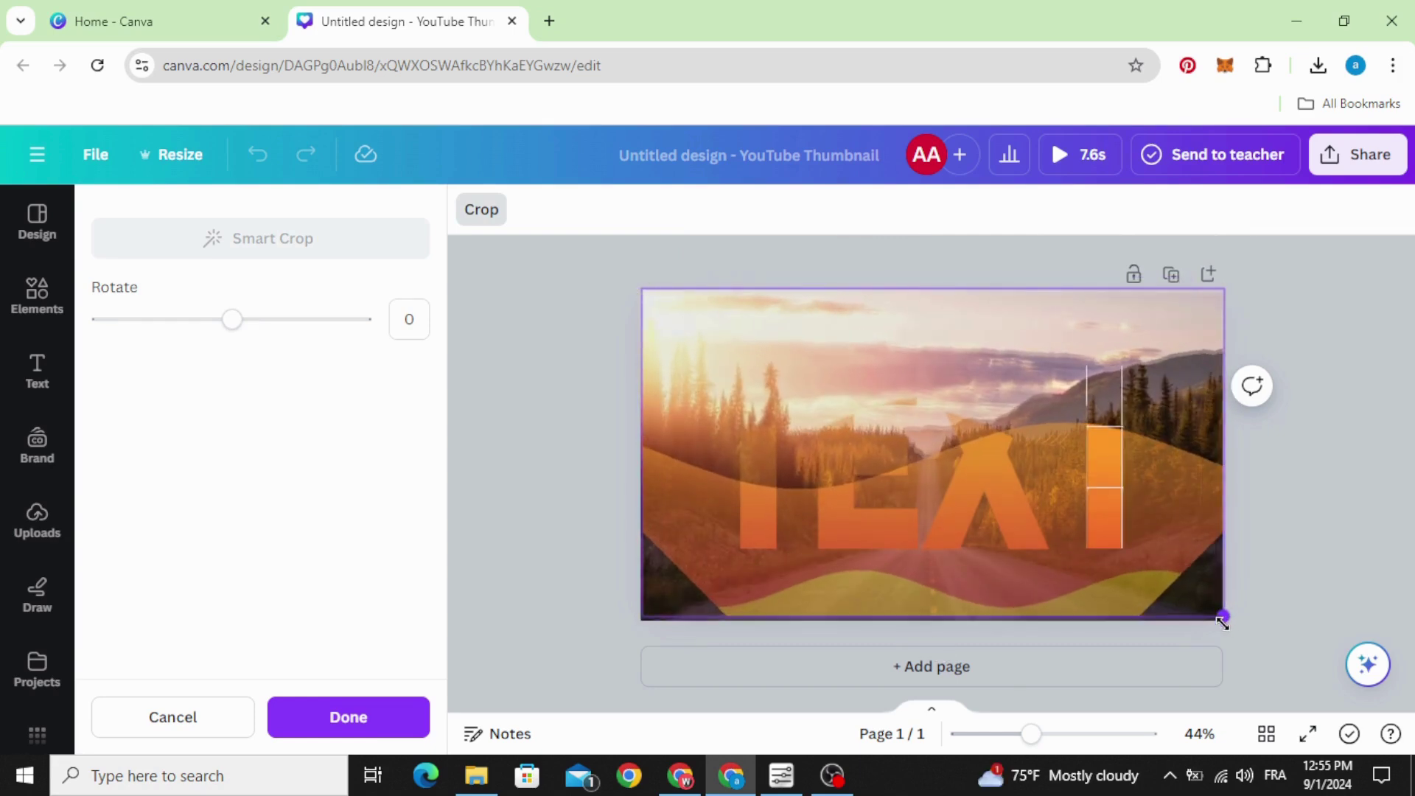
- Give the first T letter frame a solid white border with weight 10
{"action": "left_click", "coordinate": [1111, 631]}
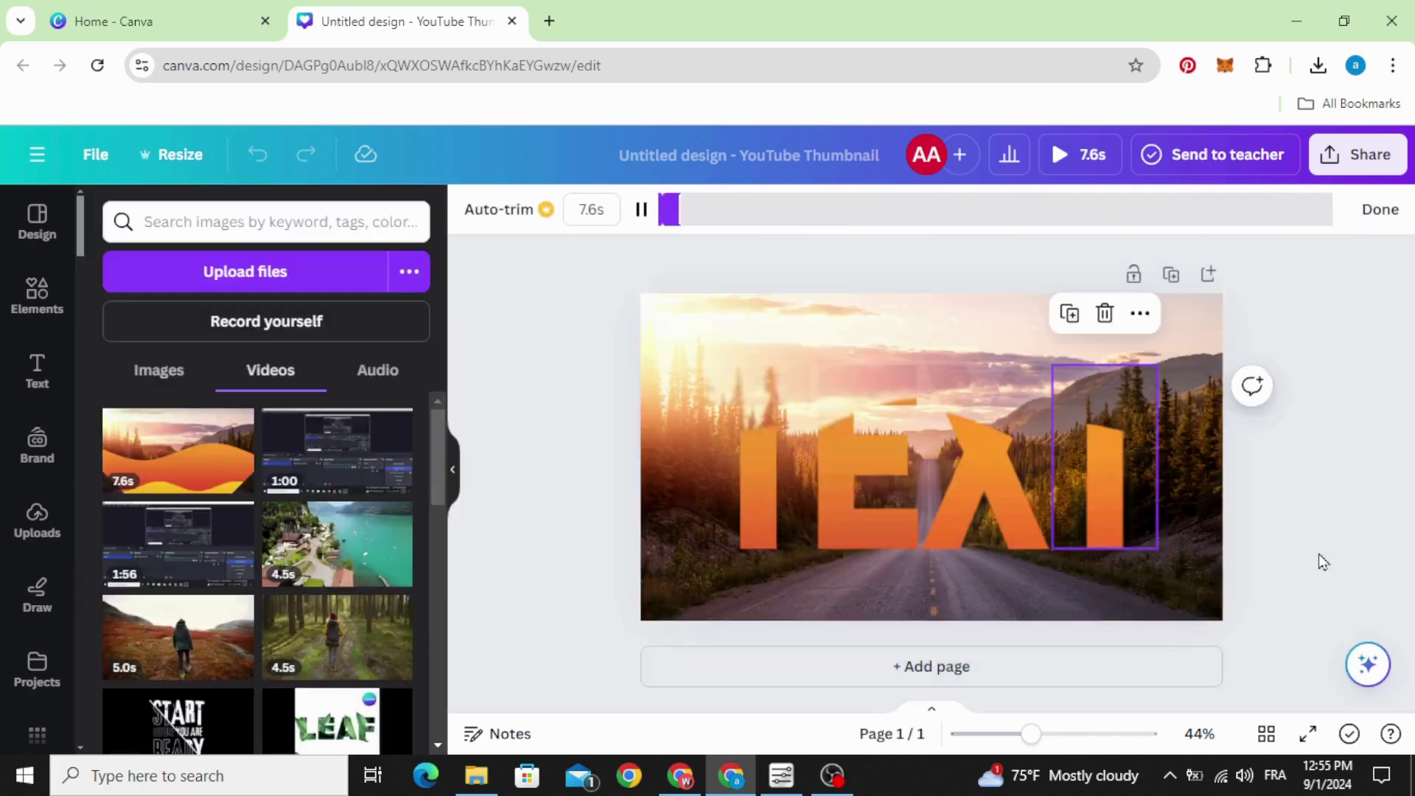
{"action": "left_click", "coordinate": [784, 486]}
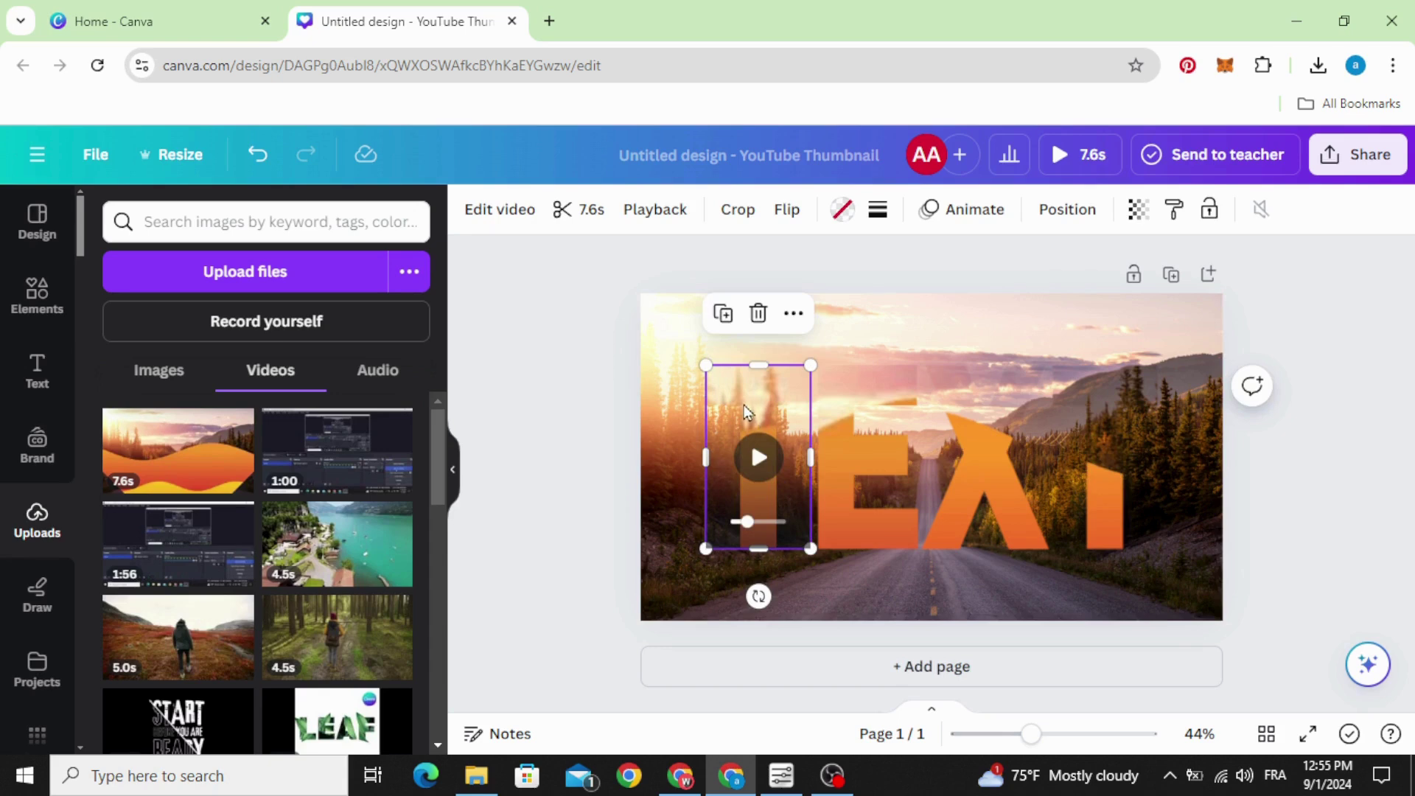
{"action": "left_click", "coordinate": [877, 212]}
{"action": "left_click_drag", "start_coordinate": [902, 355], "coordinate": [943, 354]}
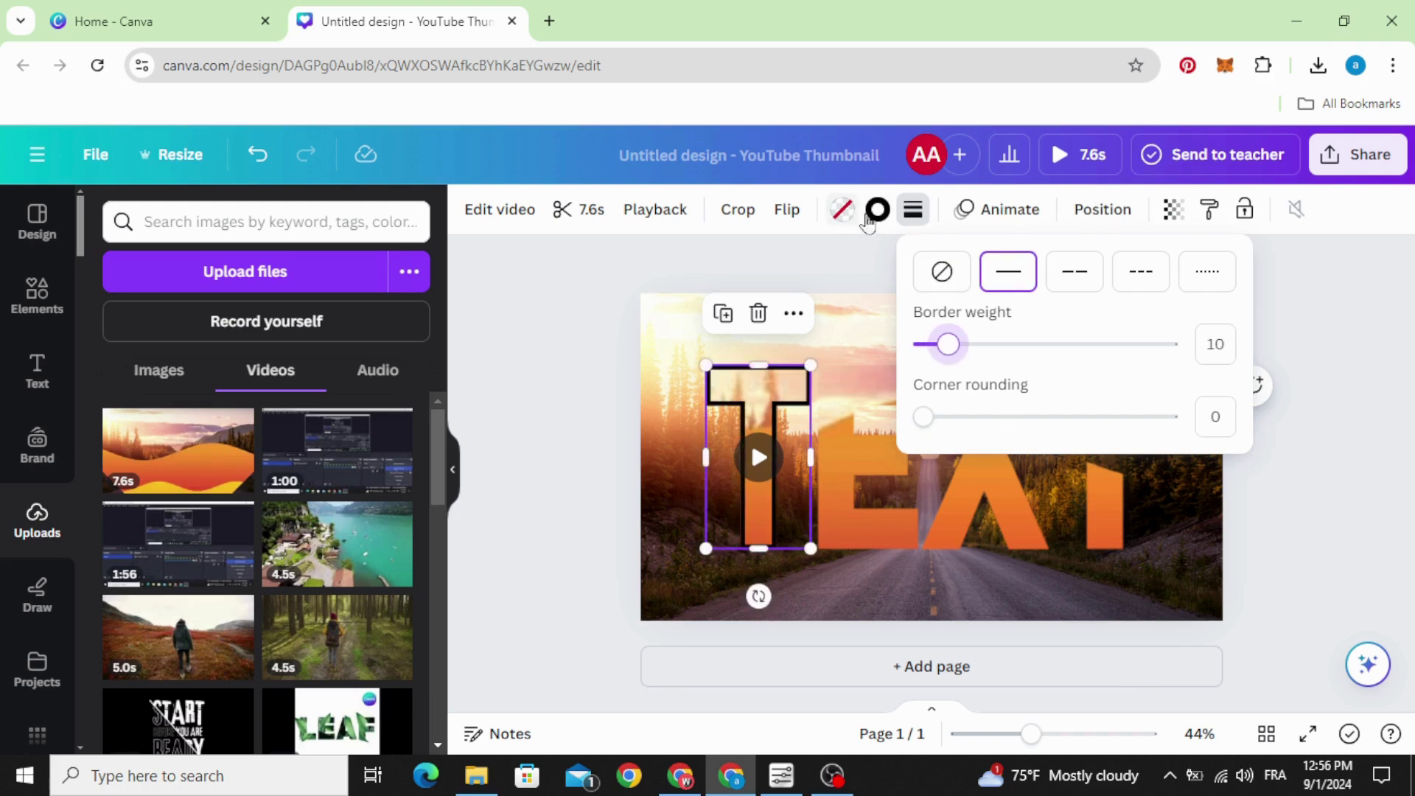
{"action": "left_click", "coordinate": [877, 210]}
{"action": "left_click", "coordinate": [228, 337]}
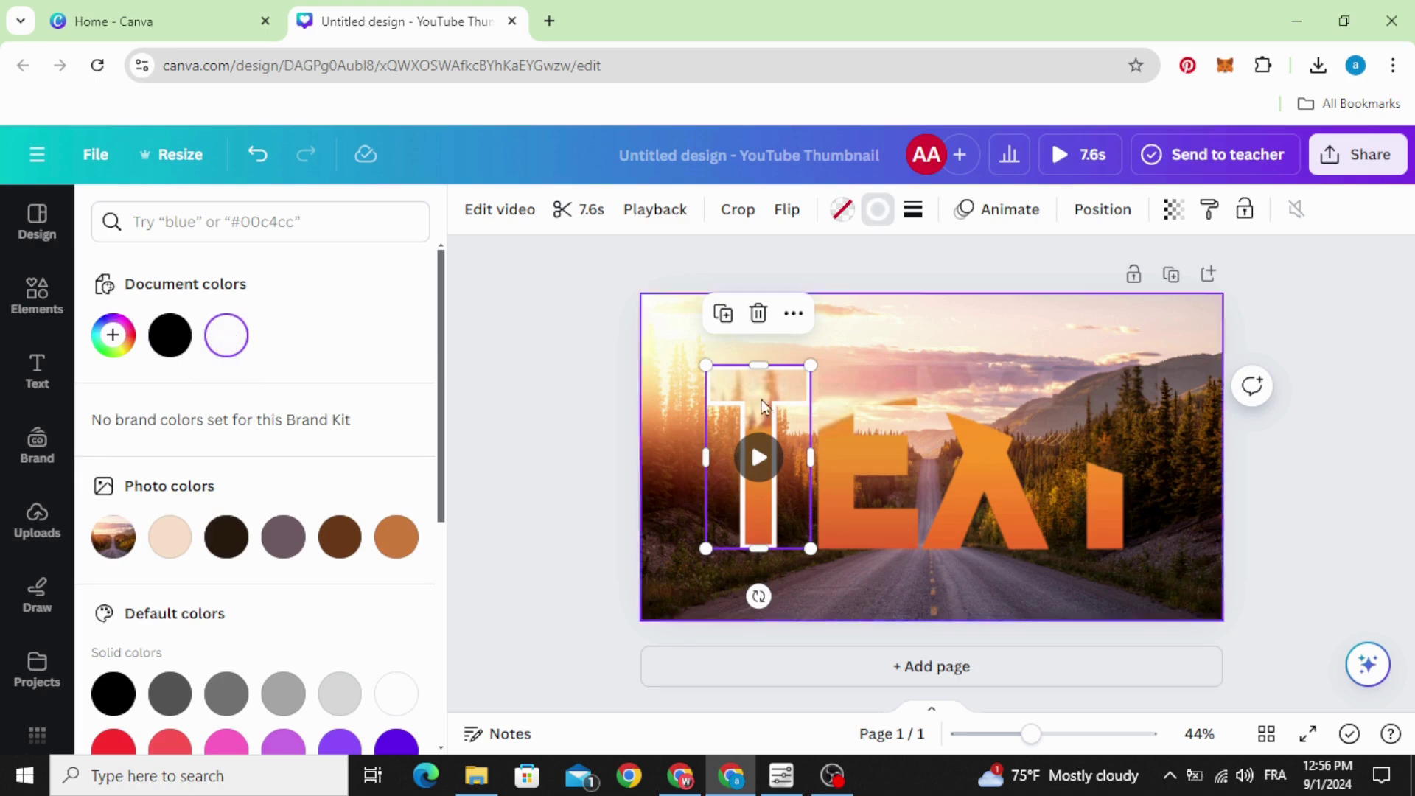
- Copy the first T's border style and paste it onto the E, X and final T frames
{"action": "left_click", "coordinate": [1194, 220]}
{"action": "left_click", "coordinate": [860, 476]}
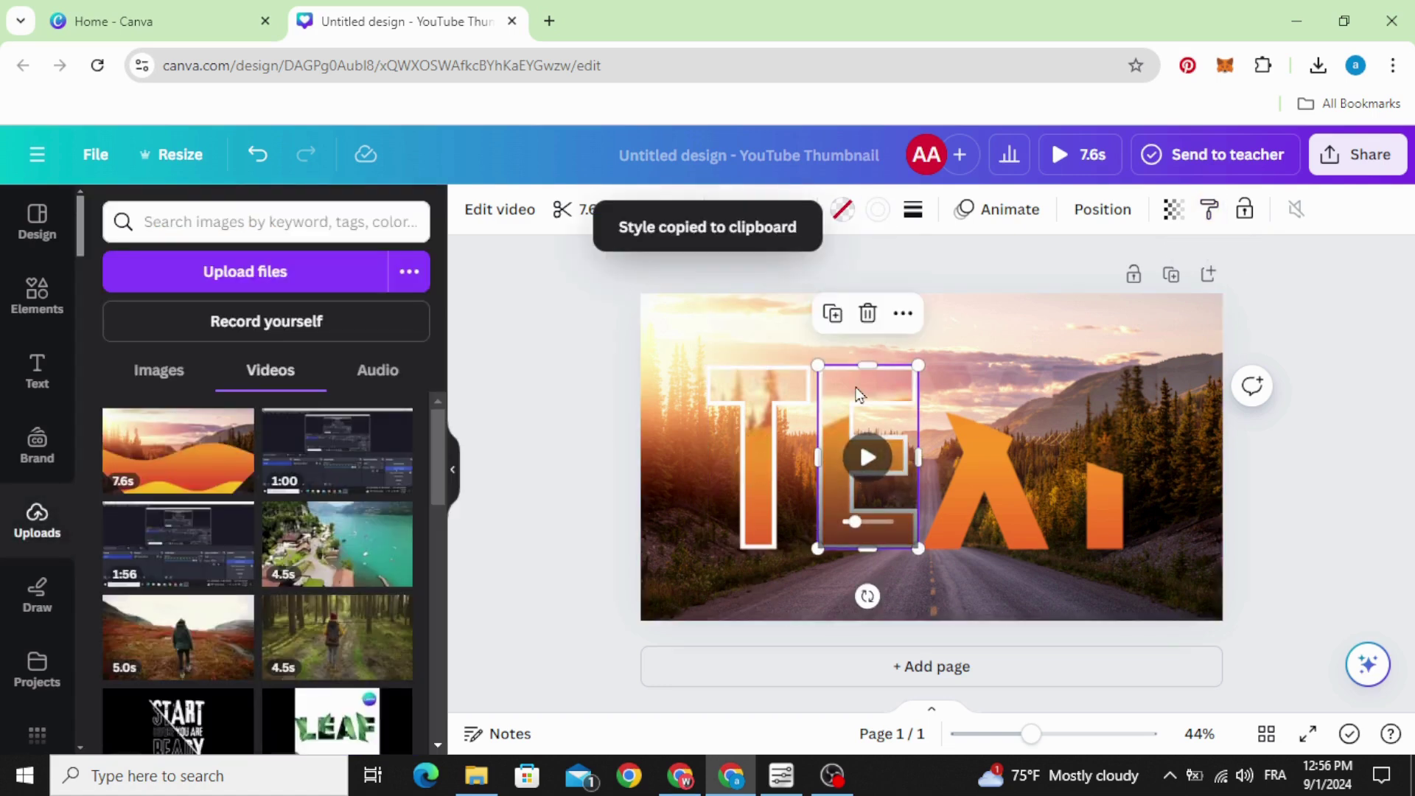
{"action": "left_click", "coordinate": [999, 461]}
{"action": "left_click", "coordinate": [1099, 515]}
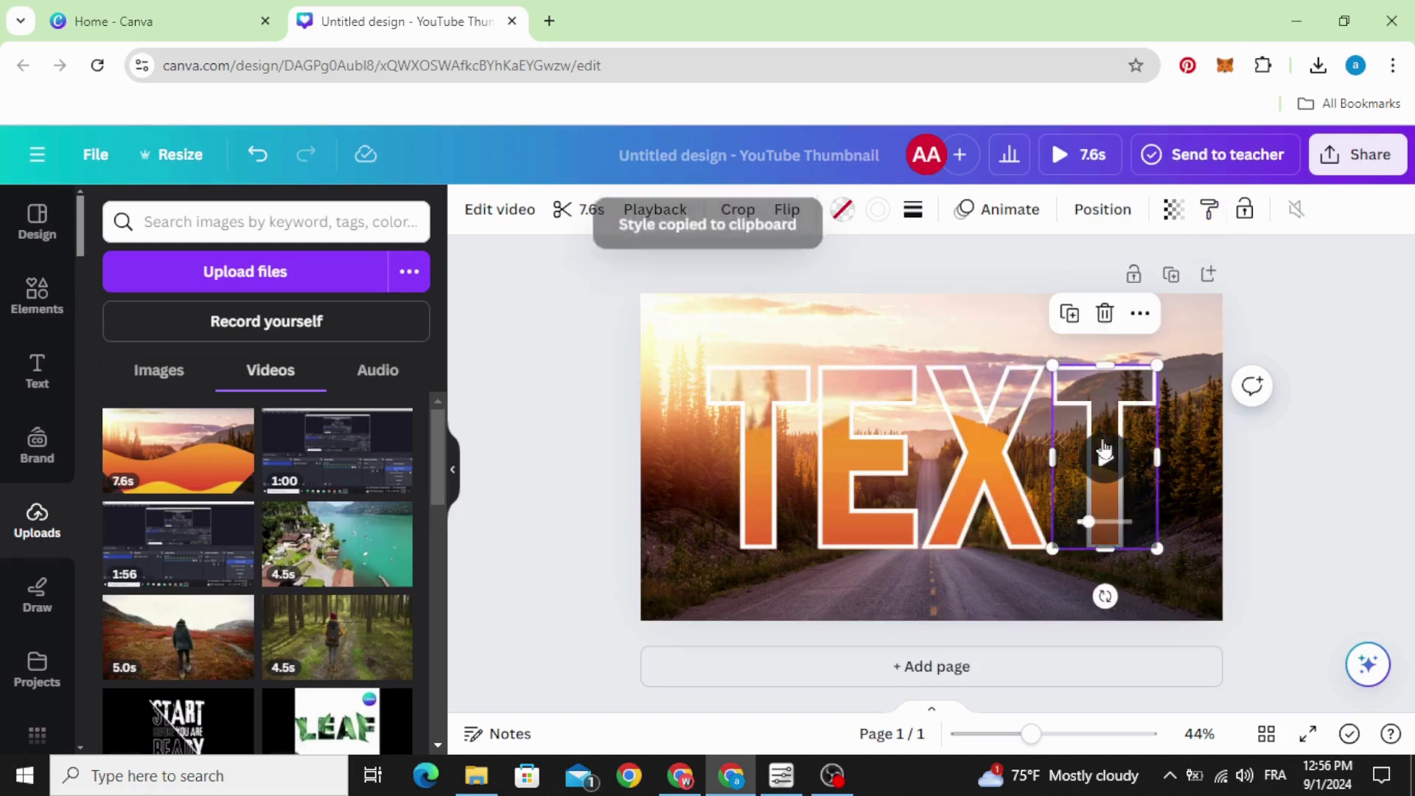
{"action": "left_click", "coordinate": [1048, 584]}
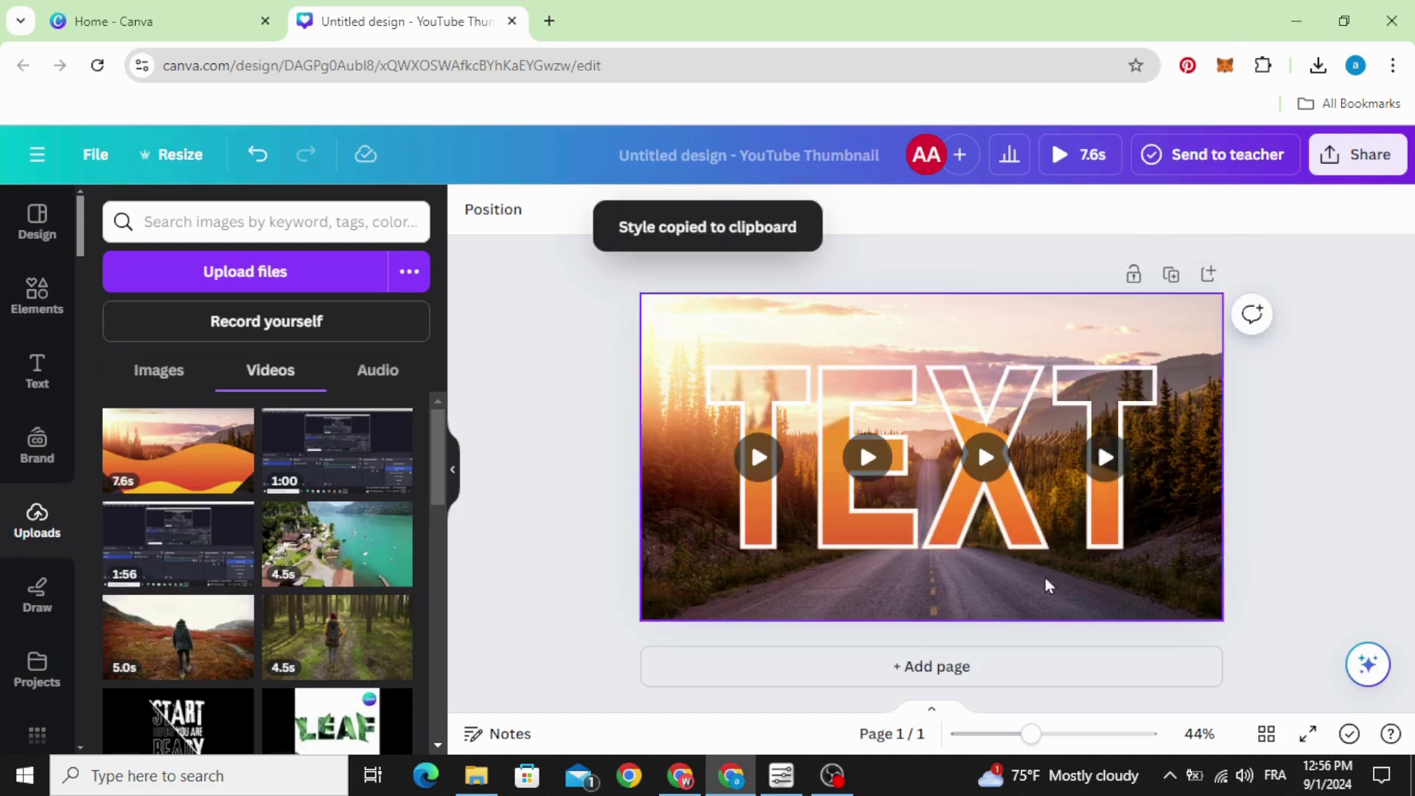
- Download the outlined TEXT design as a 720p MP4 video
{"action": "left_click", "coordinate": [1370, 162]}
{"action": "scroll", "coordinate": [1305, 392], "scroll_direction": "down", "scroll_amount": 2}
{"action": "left_click", "coordinate": [1247, 594]}
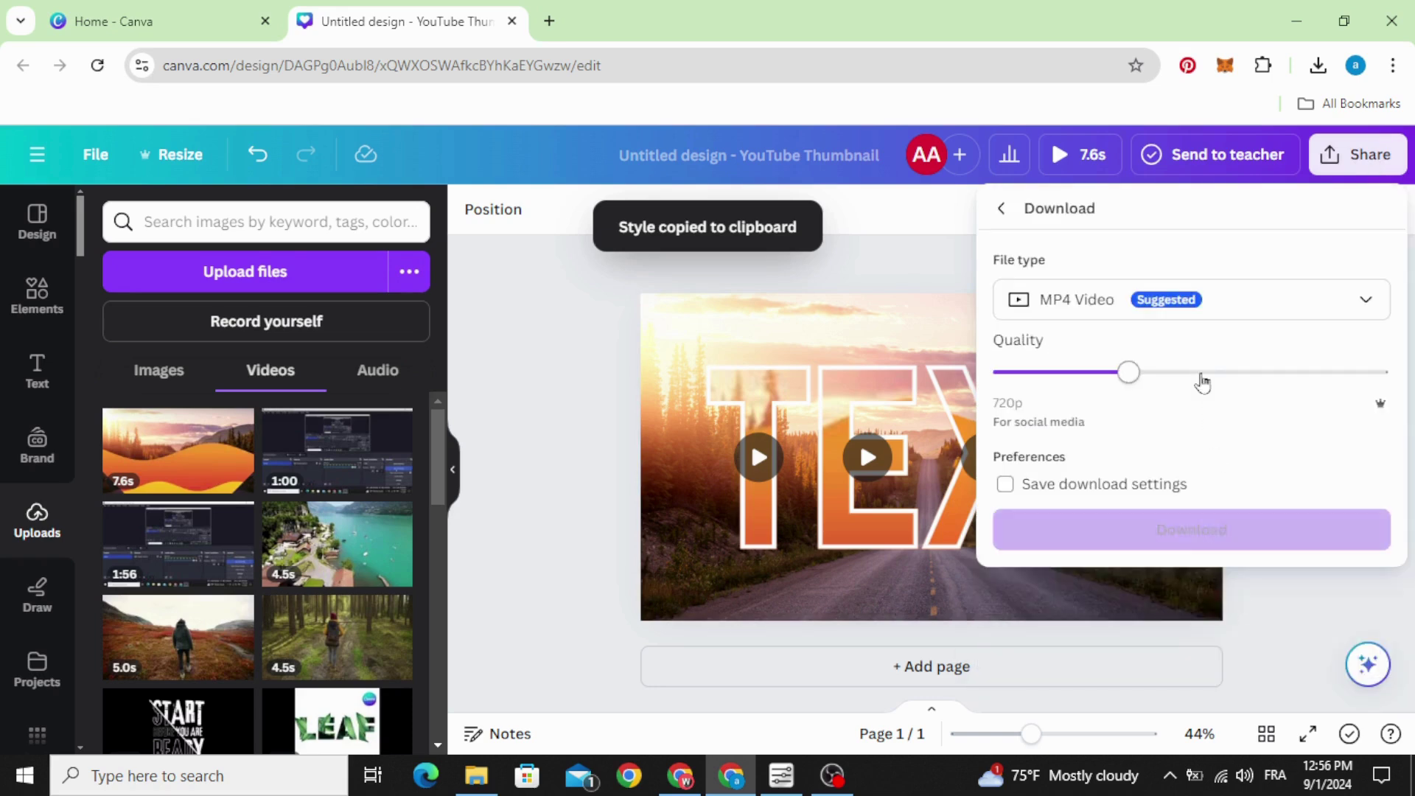
{"action": "left_click", "coordinate": [1231, 536]}
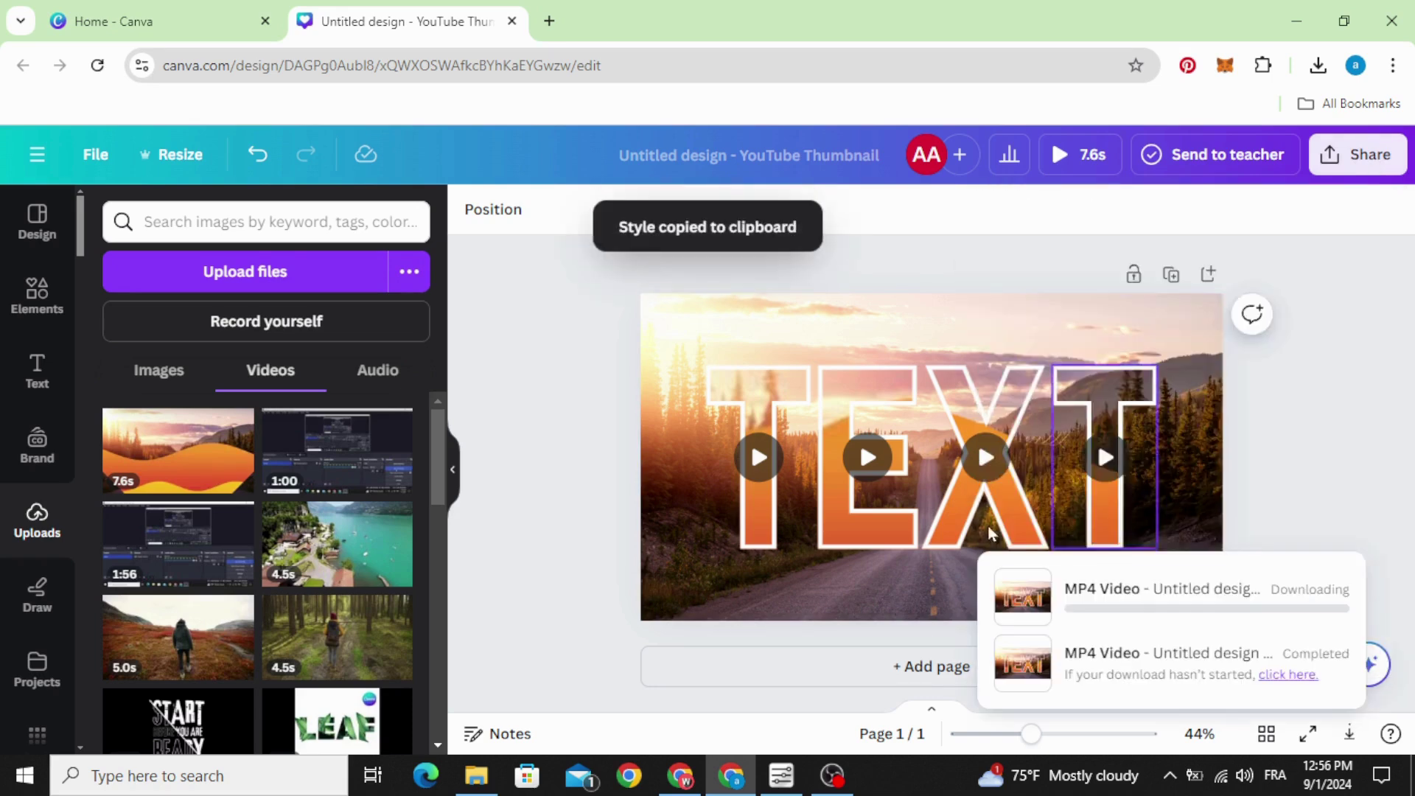